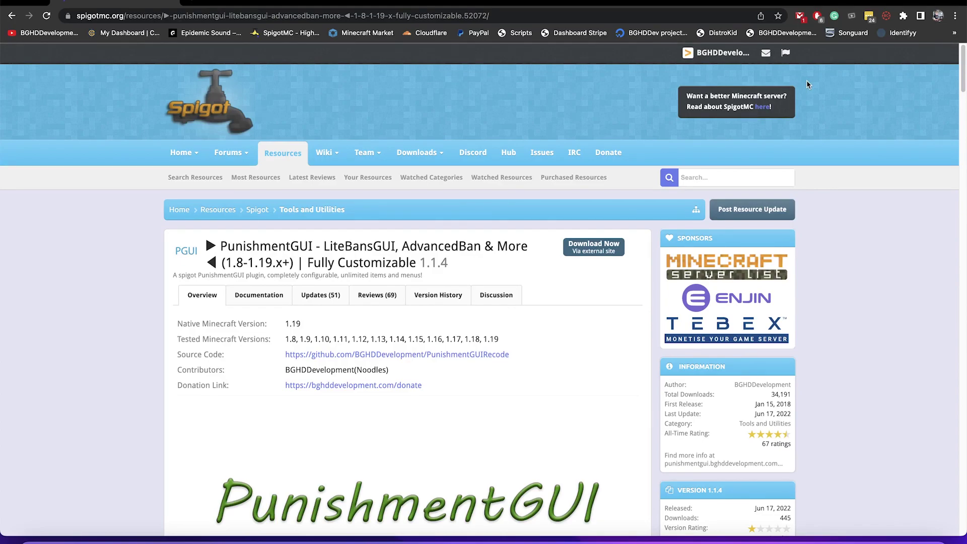
pyautogui.scroll(-20, 807, 85)
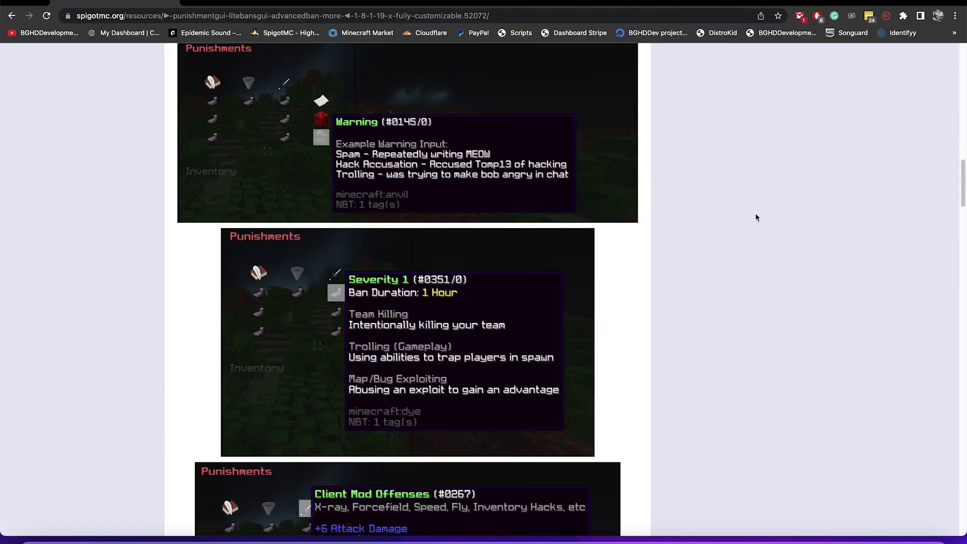
pyautogui.scroll(-8, 756, 215)
pyautogui.scroll(-4, 756, 217)
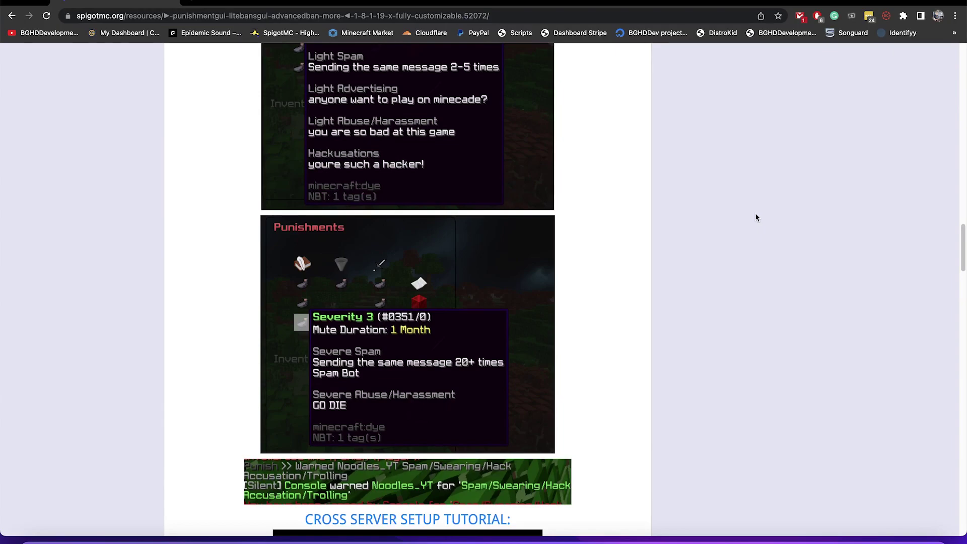
pyautogui.scroll(-9, 756, 218)
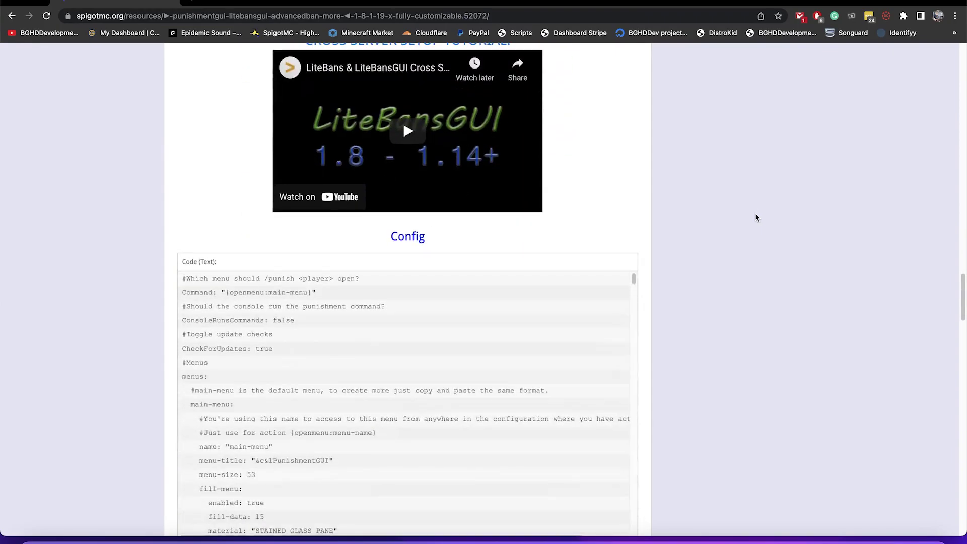
pyautogui.scroll(1, 756, 218)
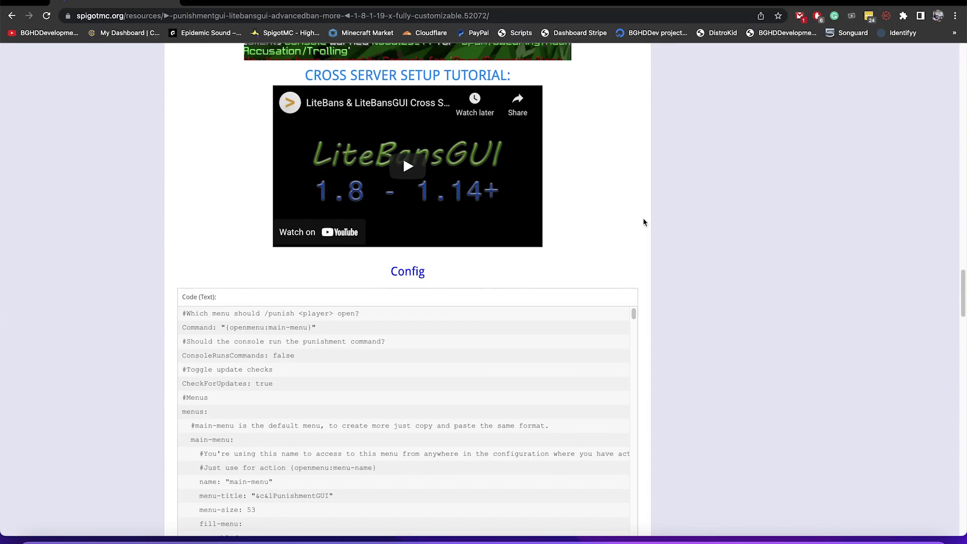
pyautogui.scroll(-3, 644, 222)
pyautogui.scroll(-7, 717, 281)
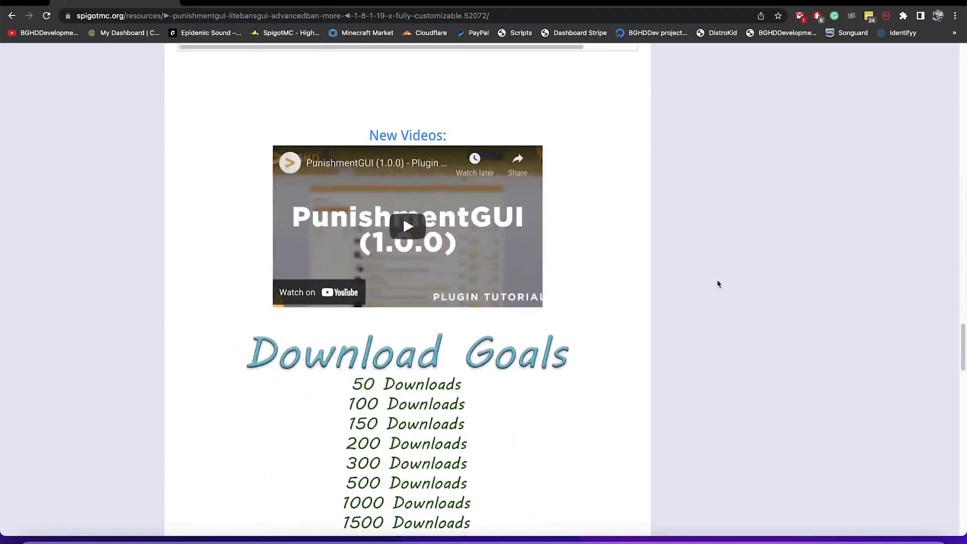
pyautogui.scroll(-15, 718, 284)
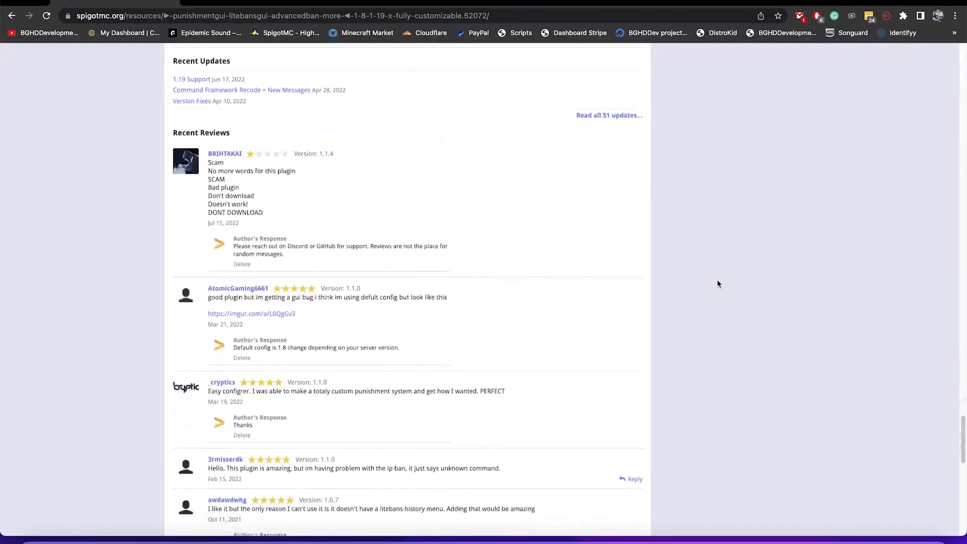
pyautogui.scroll(-12, 717, 284)
pyautogui.scroll(5, 717, 283)
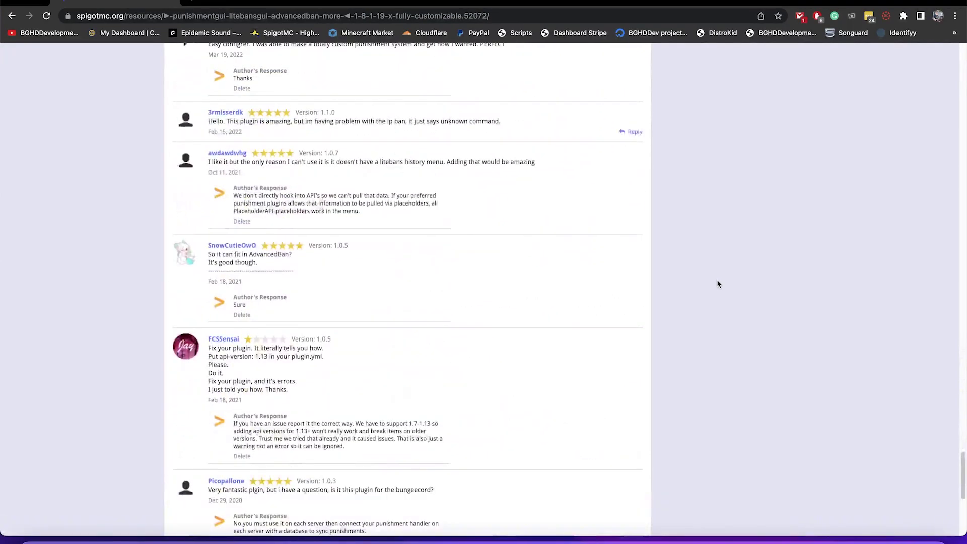
pyautogui.scroll(3, 717, 280)
pyautogui.scroll(6, 404, 414)
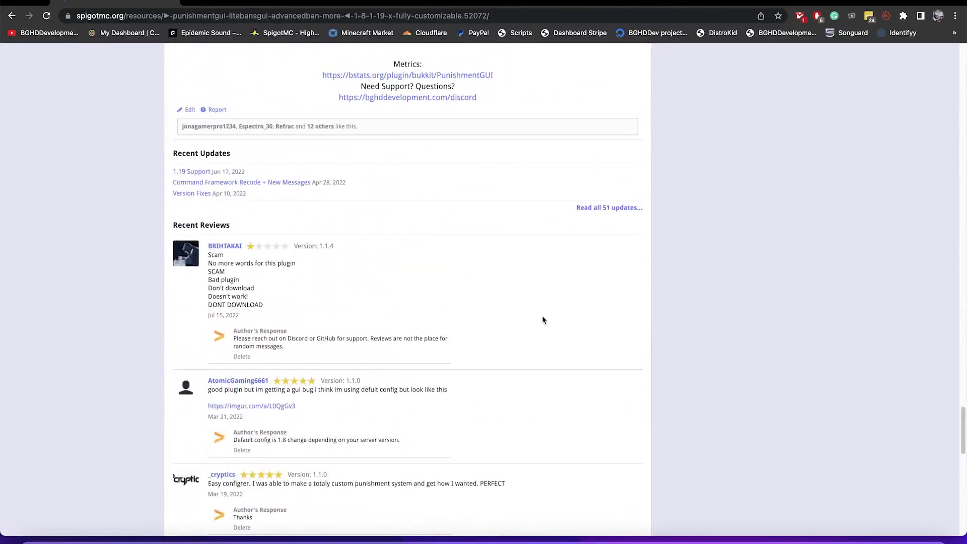
pyautogui.scroll(20, 577, 352)
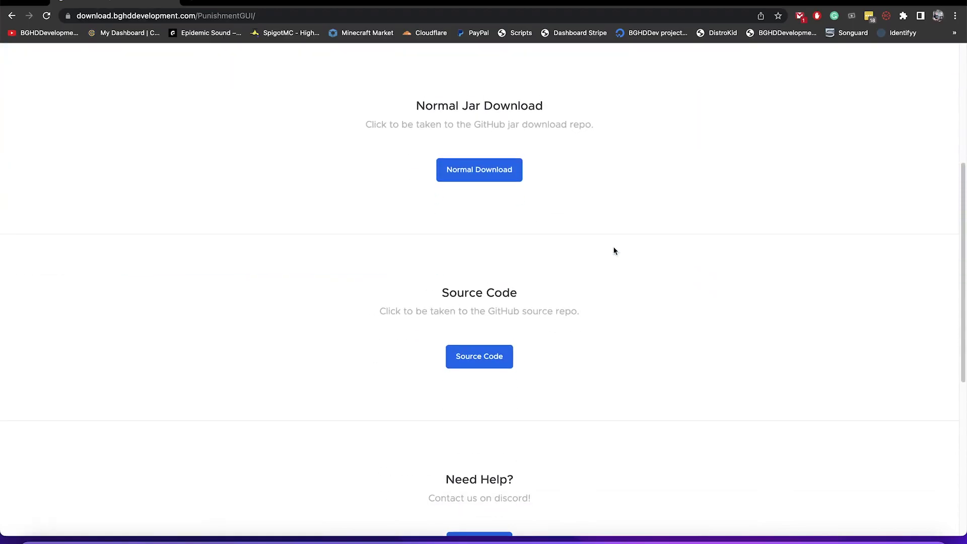
# Go to the PunishmentGUIRecode GitHub releases and scroll the release list down and back up.
pyautogui.click(466, 172)
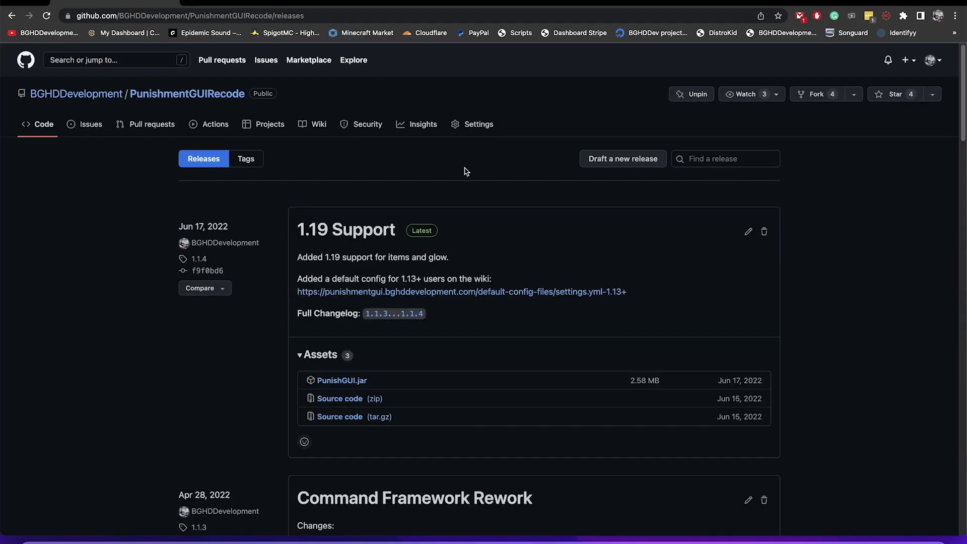
pyautogui.scroll(-3, 557, 238)
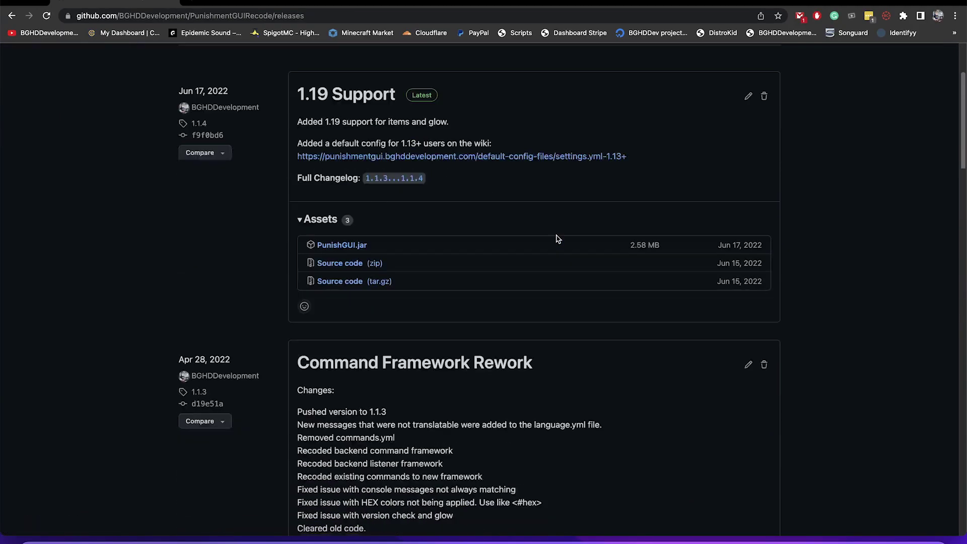
pyautogui.scroll(-3, 557, 236)
pyautogui.scroll(-5, 557, 237)
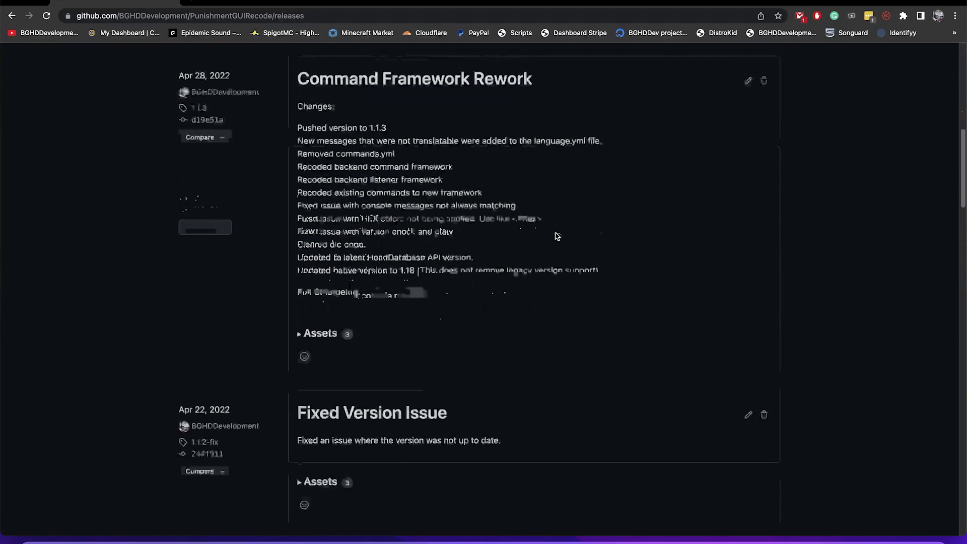
pyautogui.scroll(-5, 557, 237)
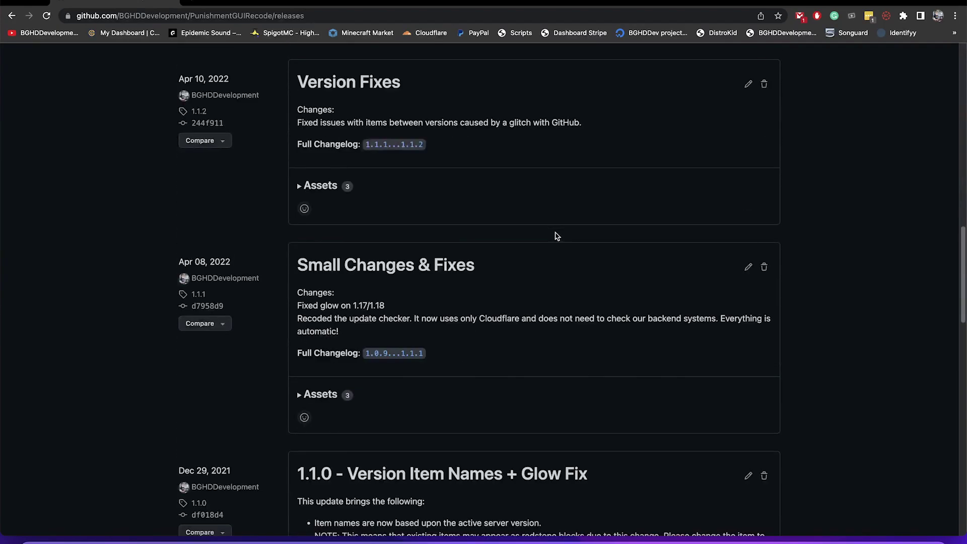
pyautogui.scroll(13, 557, 237)
pyautogui.scroll(2, 557, 237)
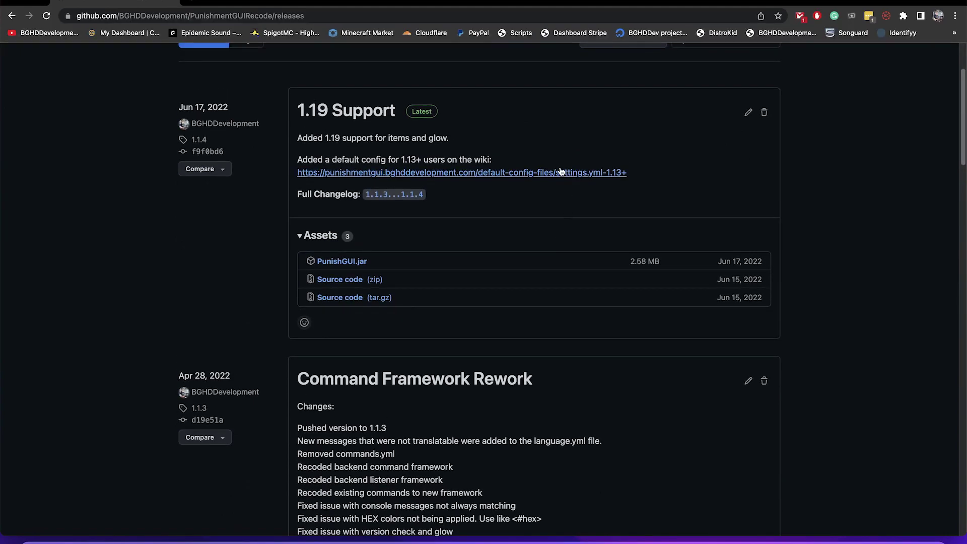
pyautogui.scroll(1, 550, 238)
# Open the PunishmentGUI wiki and browse the settings.yml 1.13+ and 1.8-1.12.x default config pages.
pyautogui.keyDown('super'); pyautogui.click(462, 179); pyautogui.keyUp('super')
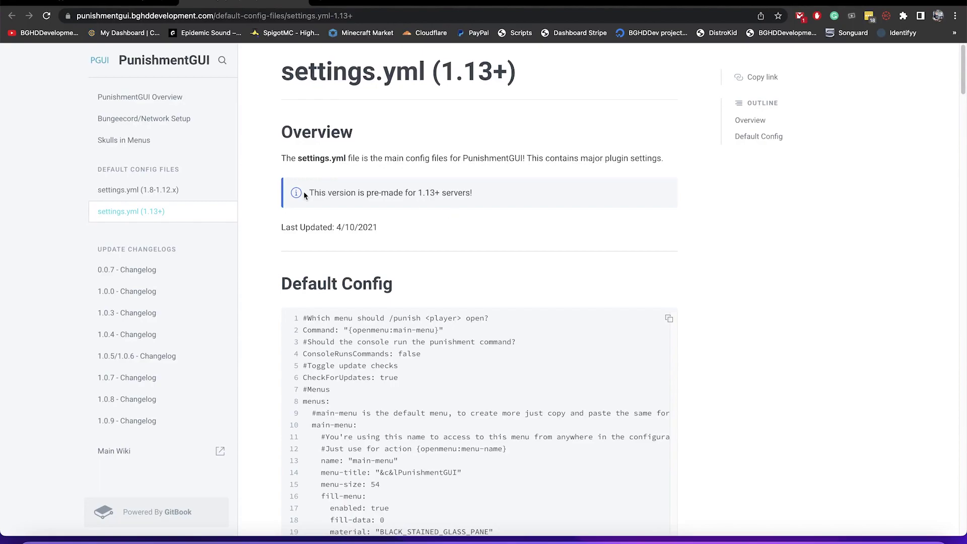
pyautogui.click(177, 196)
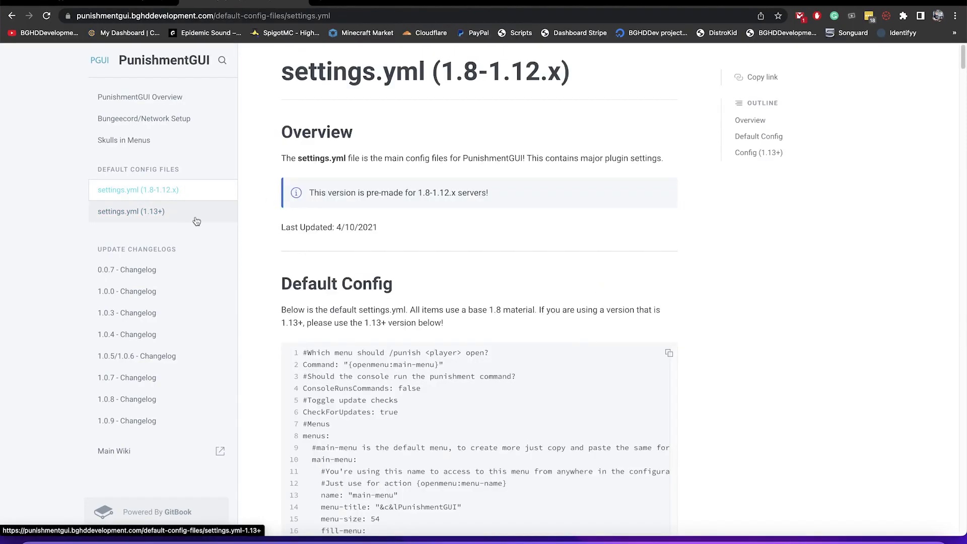
pyautogui.scroll(-5, 194, 218)
pyautogui.click(167, 216)
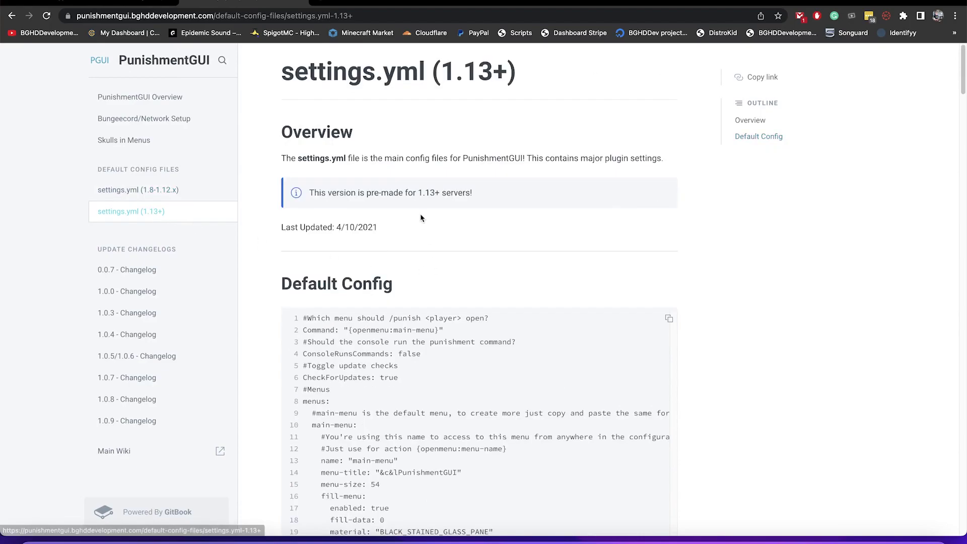
pyautogui.scroll(-1, 420, 213)
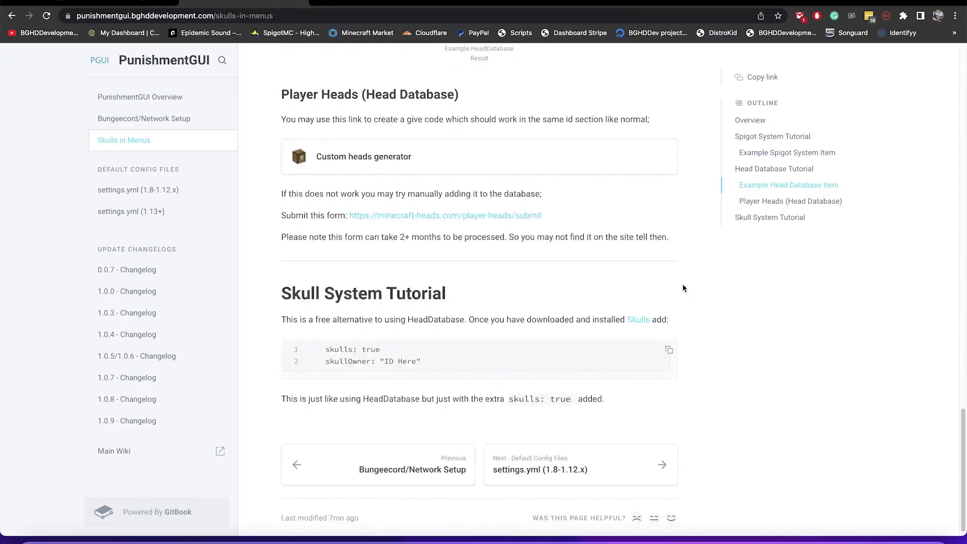
pyautogui.scroll(20, 686, 285)
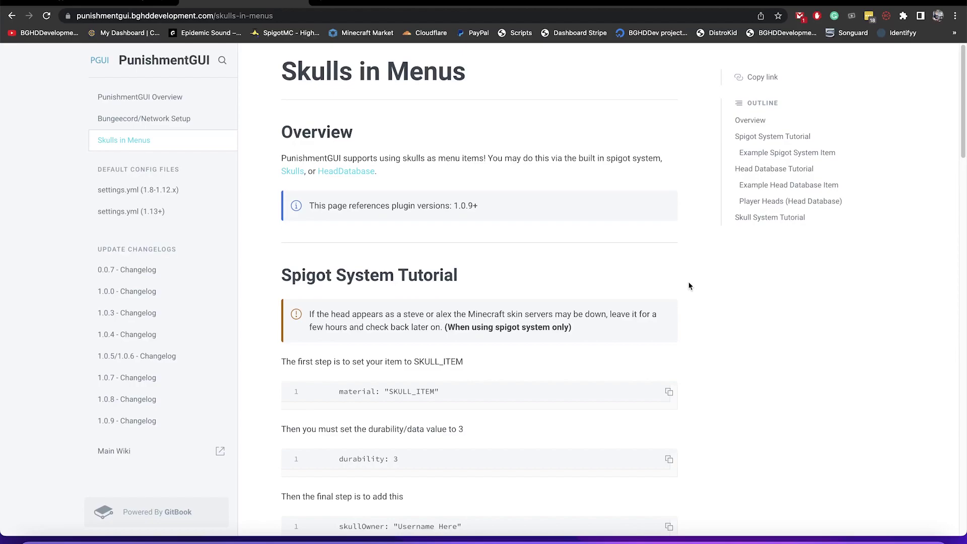
pyautogui.click(142, 190)
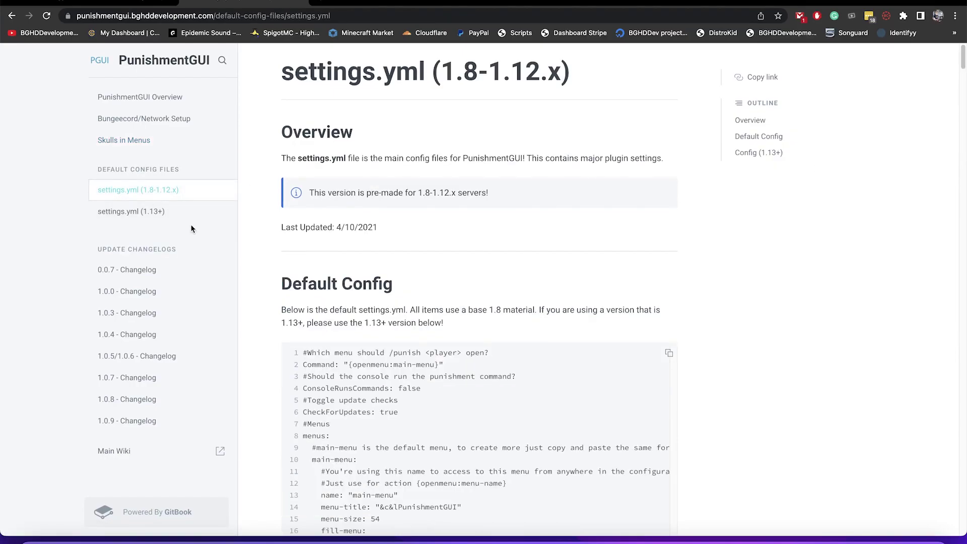
# Download PunishGUI.jar from the GitHub releases page and open the server's plugins folder.
pyautogui.click(123, 4)
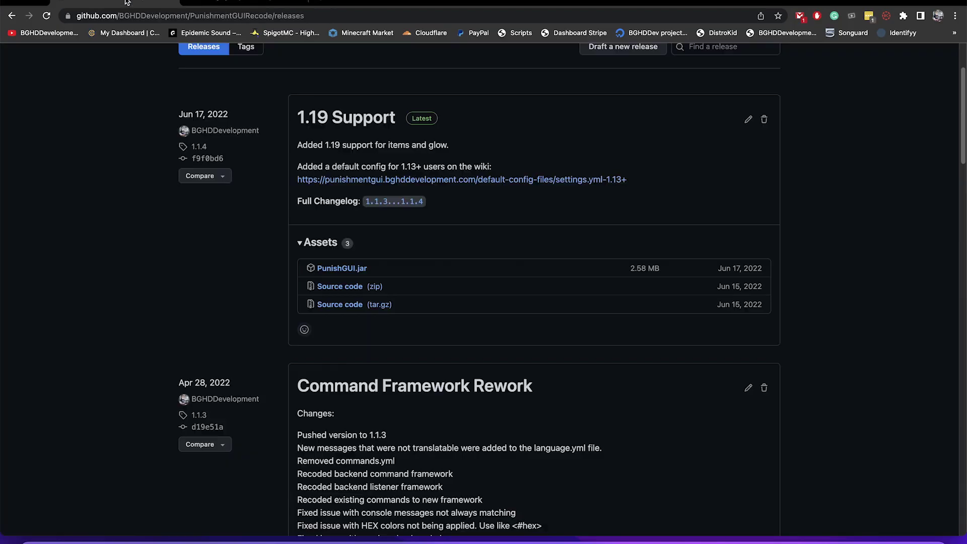
pyautogui.click(350, 274)
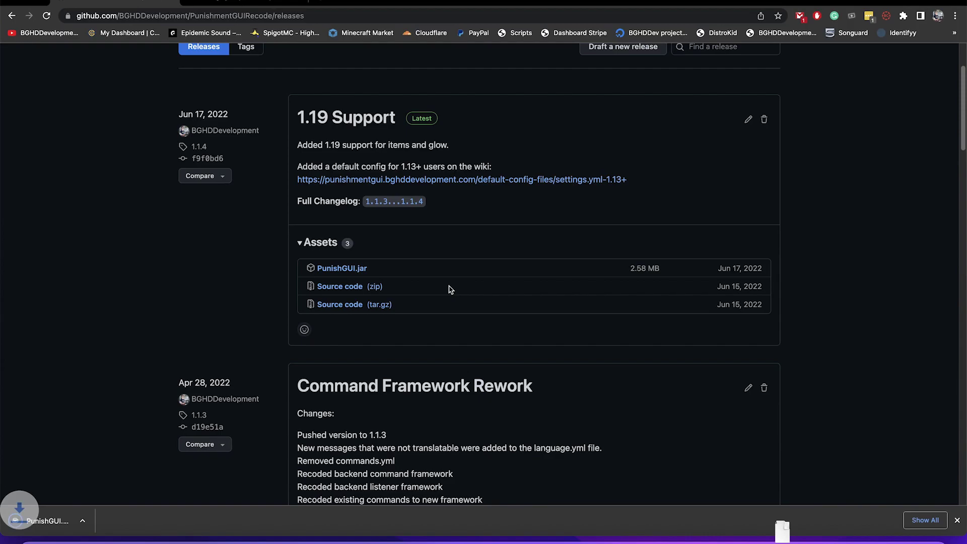
pyautogui.click(31, 540)
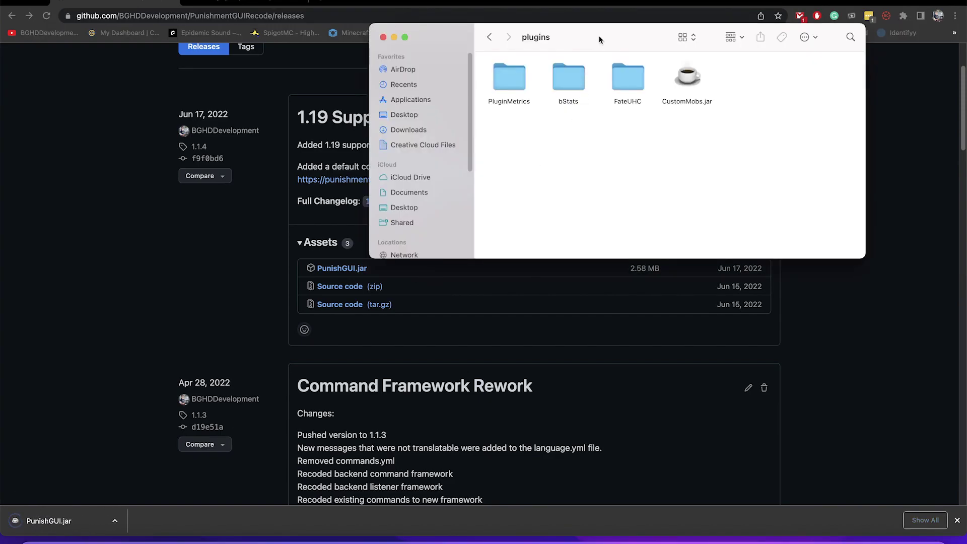
pyautogui.moveTo(599, 36); pyautogui.dragTo(227, 275)
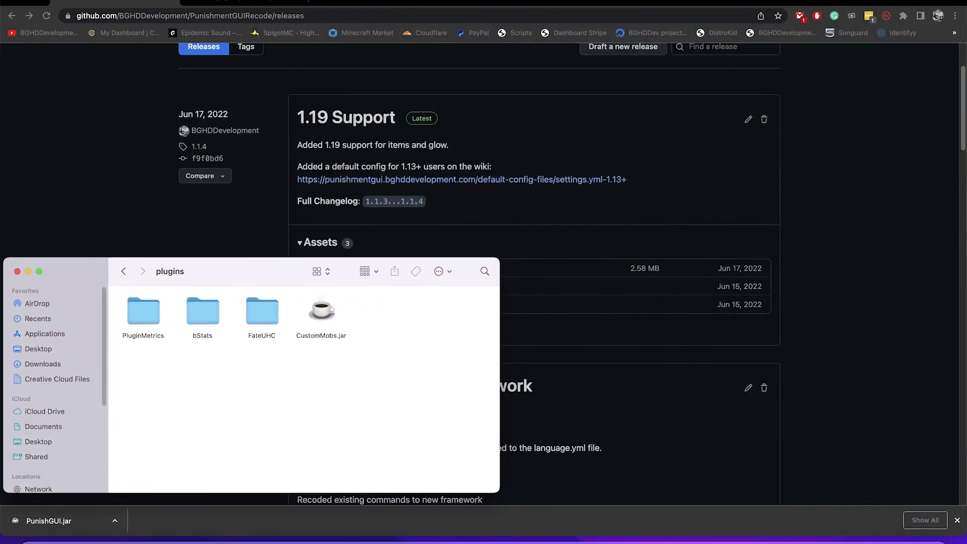
# Arrange the browser and folder windows side by side and copy PunishGUI.jar into plugins.
pyautogui.click(276, 247)
pyautogui.moveTo(504, 4); pyautogui.dragTo(914, 14)
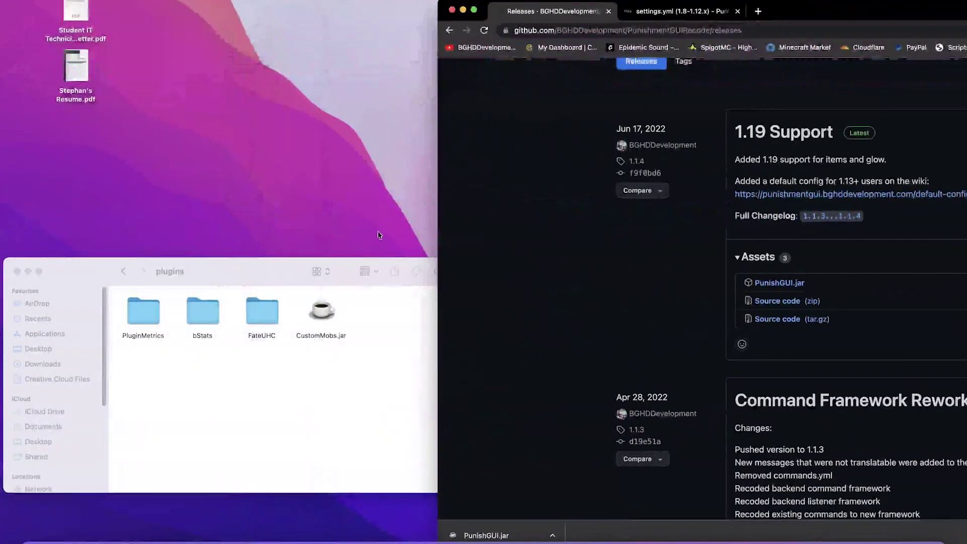
pyautogui.click(230, 270)
pyautogui.moveTo(230, 271); pyautogui.dragTo(300, 155)
pyautogui.moveTo(478, 535); pyautogui.dragTo(362, 278)
pyautogui.click(361, 278)
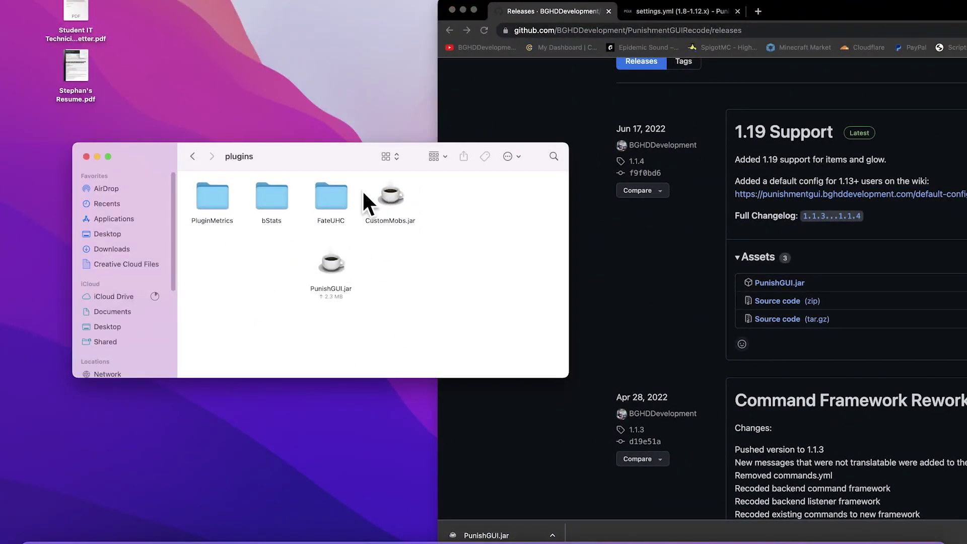
# Start the server with start.command, check plugins for the PunishGUI folder, then stop it.
pyautogui.click(192, 156)
pyautogui.doubleClick(277, 199)
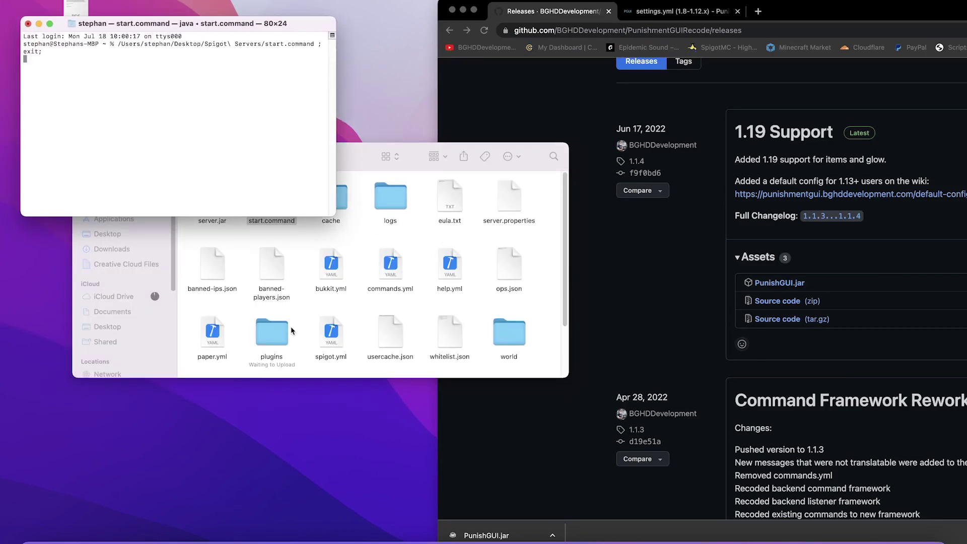
pyautogui.click(268, 332)
pyautogui.doubleClick(268, 332)
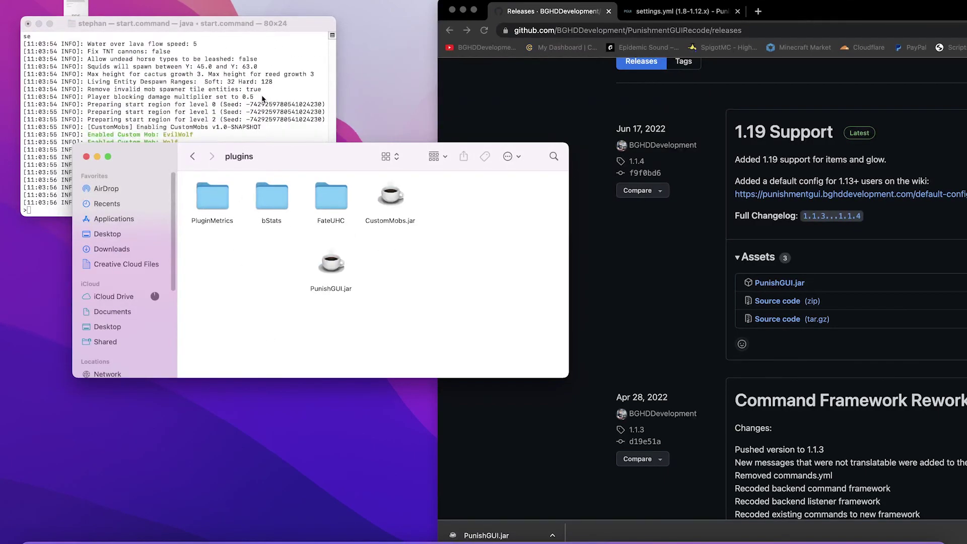
pyautogui.click(263, 99)
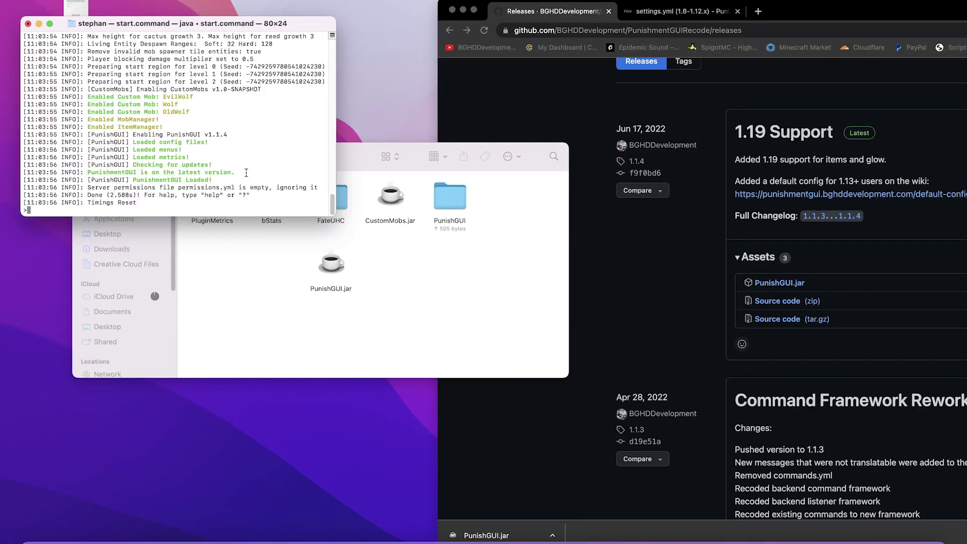
pyautogui.write('stop')
pyautogui.press('Return')
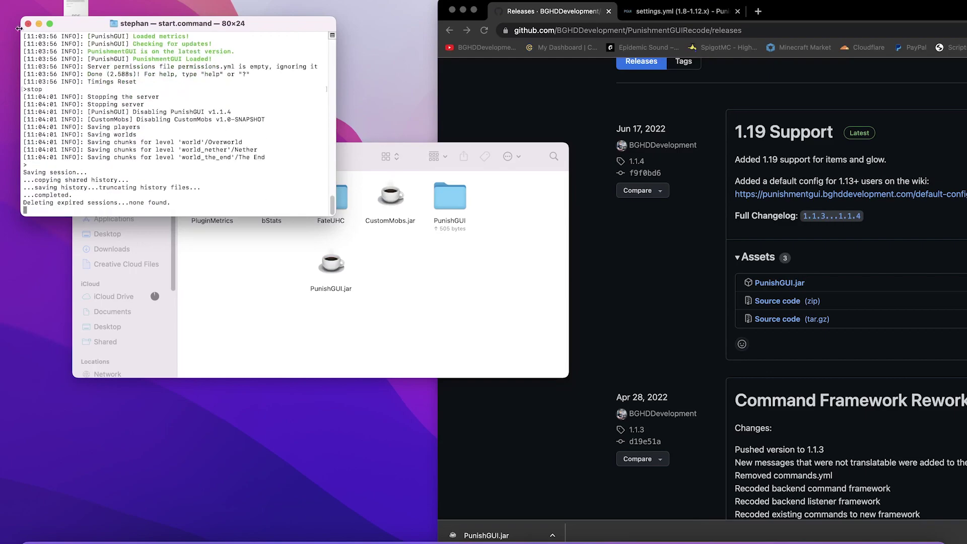
# Close Terminal, enter the PunishGUI folder and open language.yml in TextEdit.
pyautogui.click(28, 24)
pyautogui.doubleClick(453, 202)
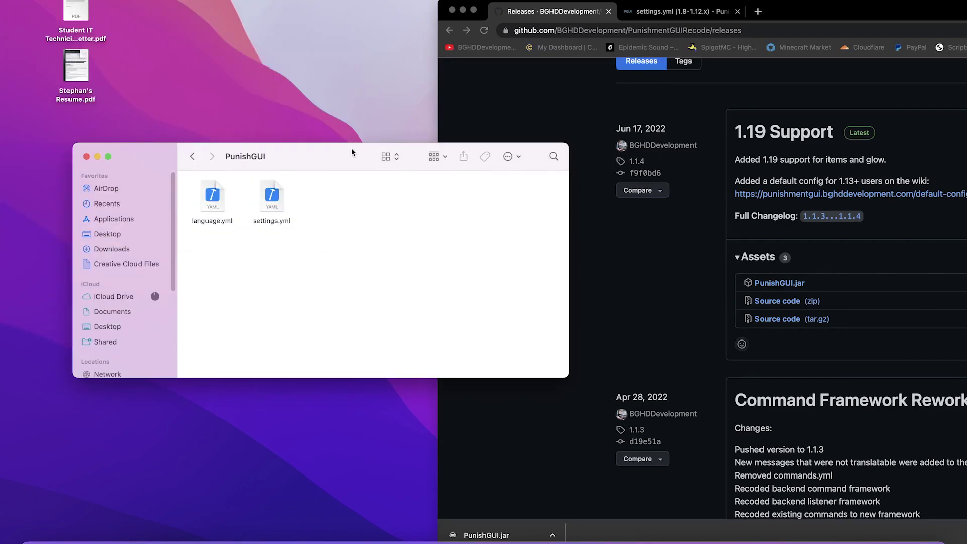
pyautogui.rightClick(211, 201)
pyautogui.press('Escape')
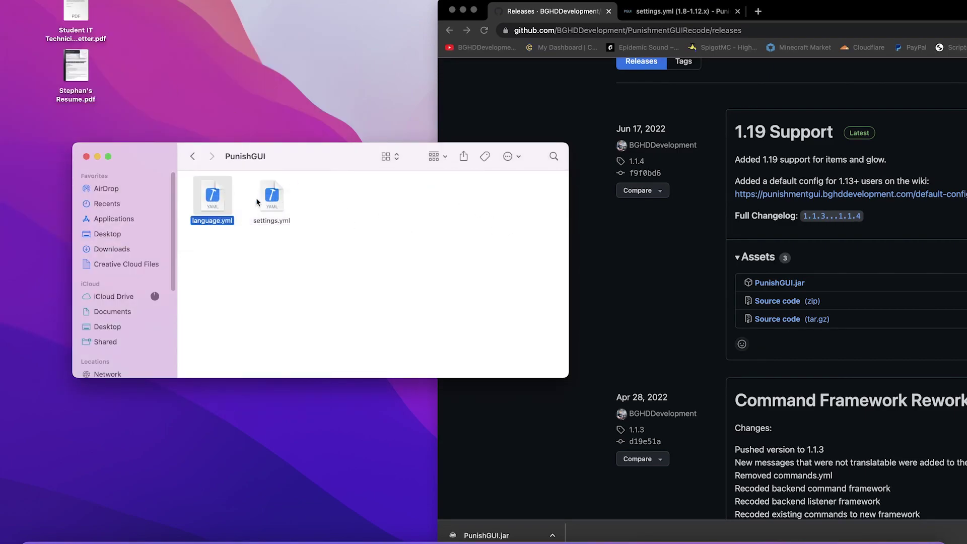
pyautogui.rightClick(212, 200)
pyautogui.moveTo(262, 216)
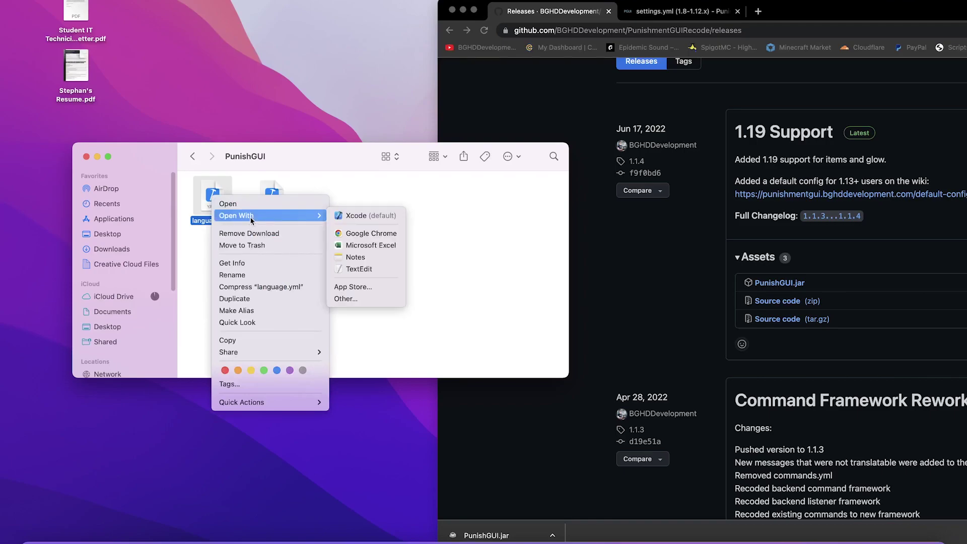
pyautogui.click(361, 268)
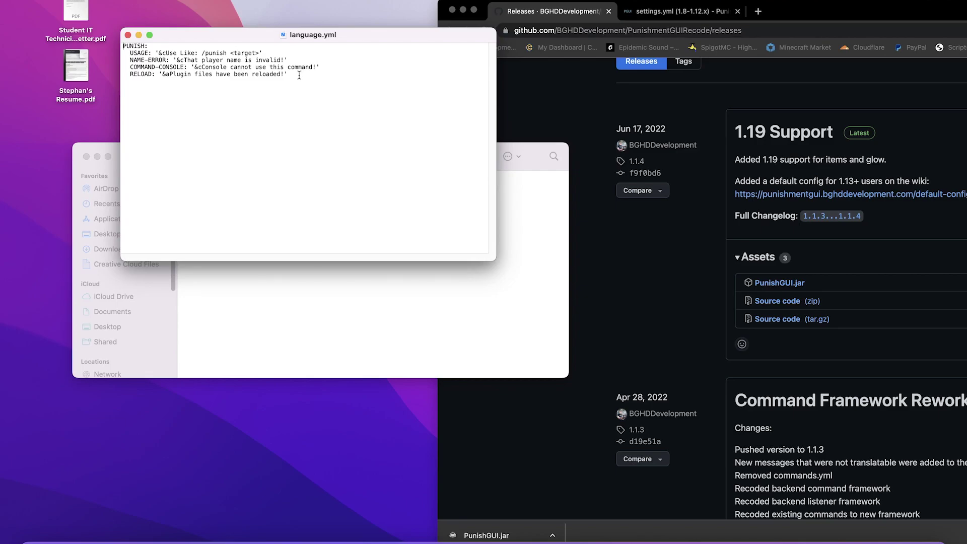
# Close the language.yml and dynmap.conf TextEdit windows.
pyautogui.click(128, 35)
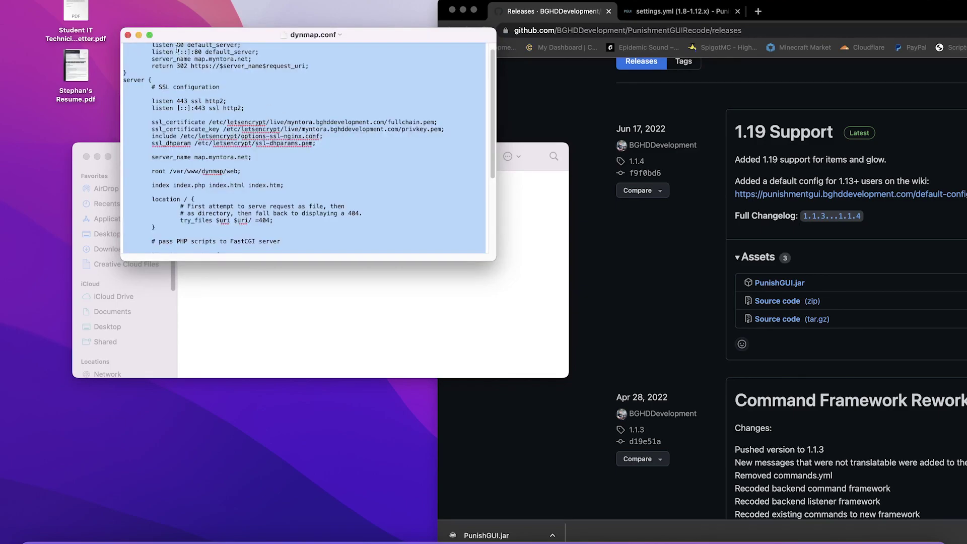
pyautogui.click(128, 35)
pyautogui.click(388, 248)
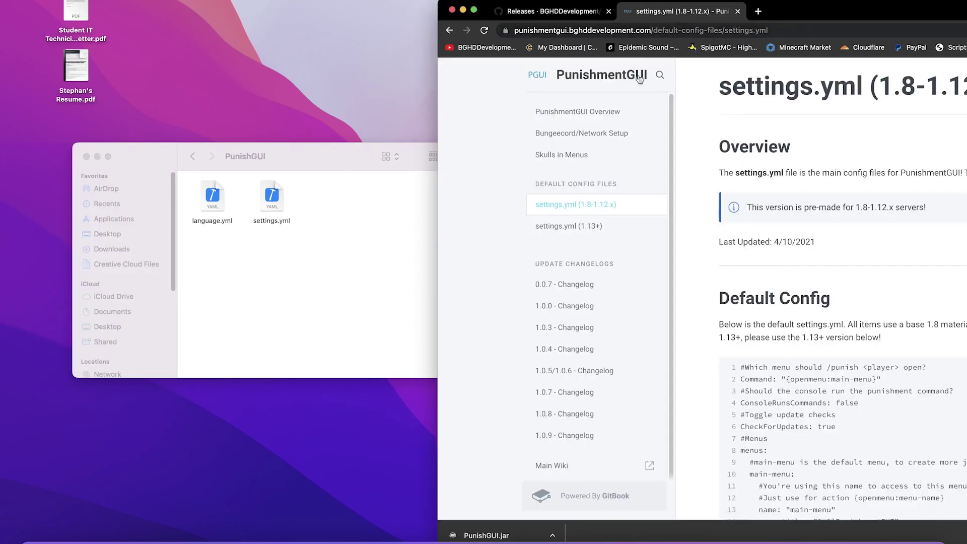
# Return Chrome to the SpigotMC PunishmentGUI page, then resize and reposition the window.
pyautogui.click(535, 11)
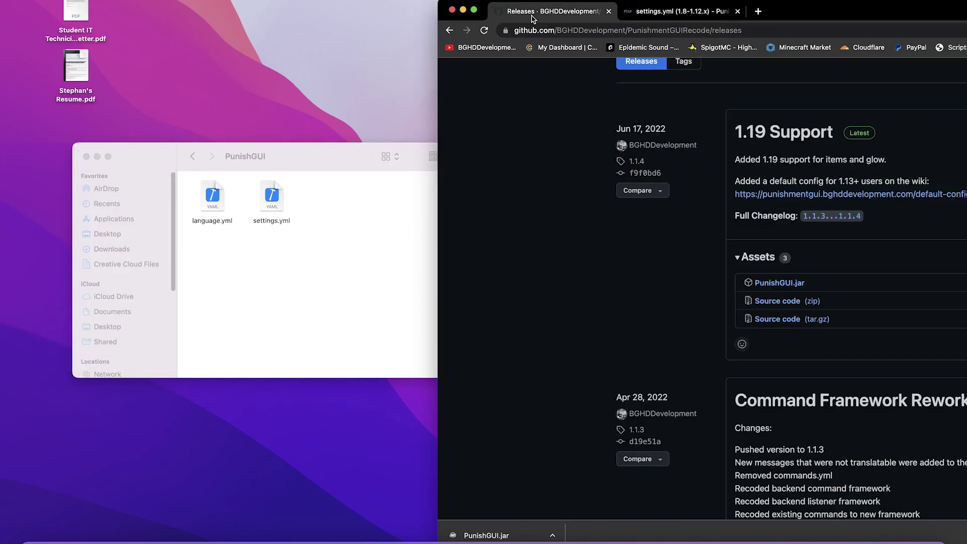
pyautogui.click(450, 31)
pyautogui.click(449, 31)
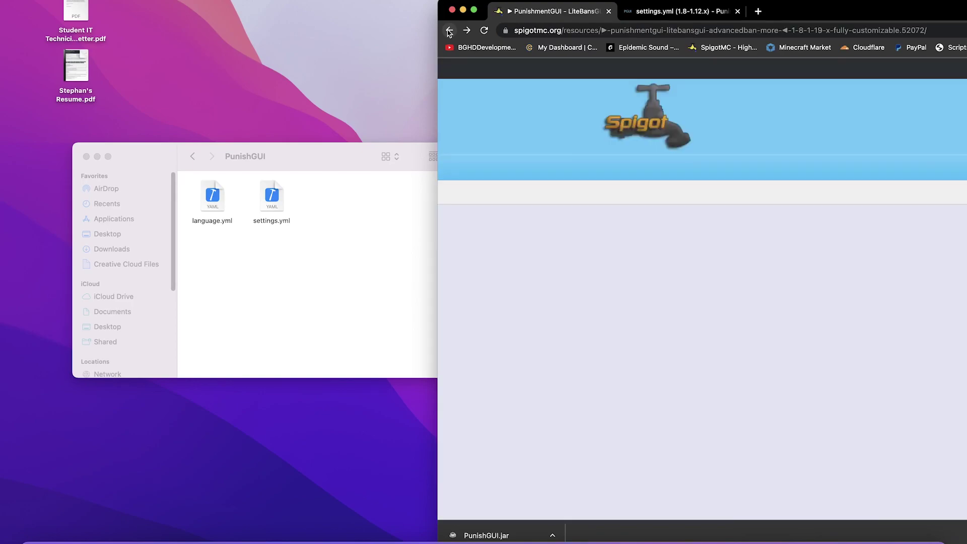
pyautogui.scroll(-8, 645, 240)
pyautogui.scroll(3, 655, 252)
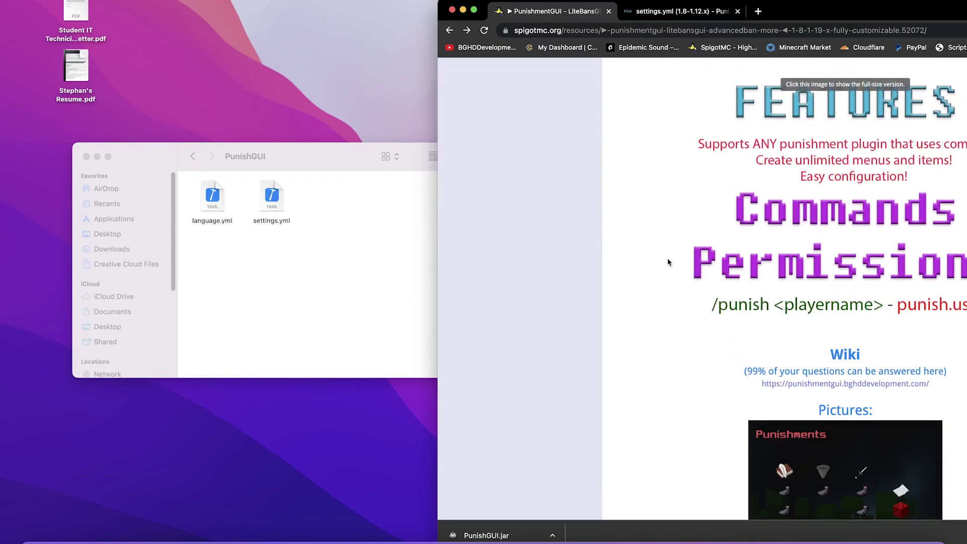
pyautogui.doubleClick(810, 20)
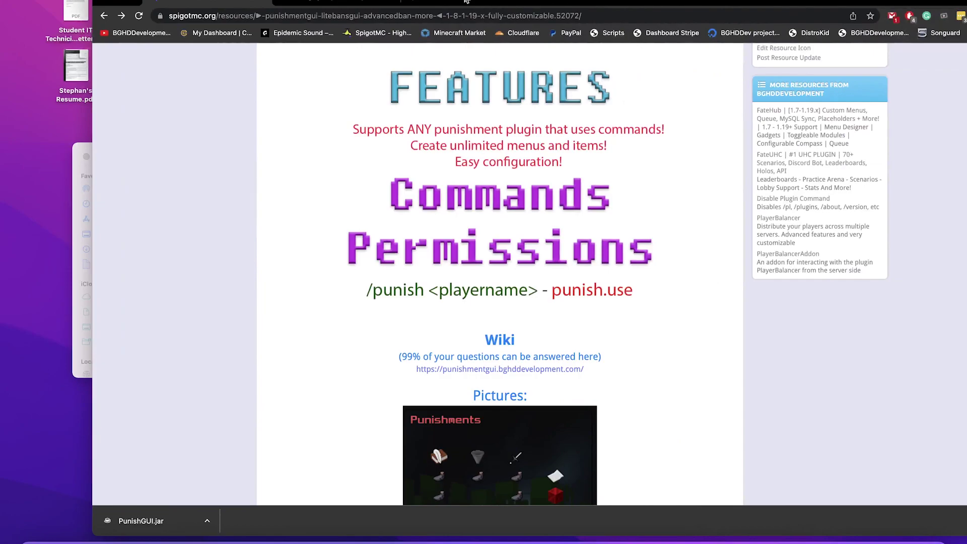
pyautogui.moveTo(466, 1); pyautogui.dragTo(782, 39)
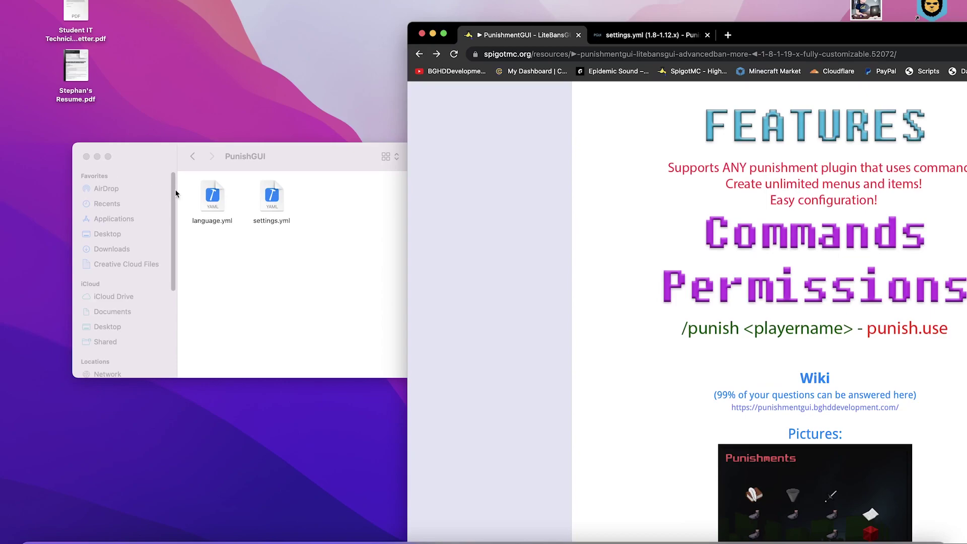
# Open settings.yml in TextEdit and enlarge its window.
pyautogui.rightClick(267, 203)
pyautogui.moveTo(322, 220)
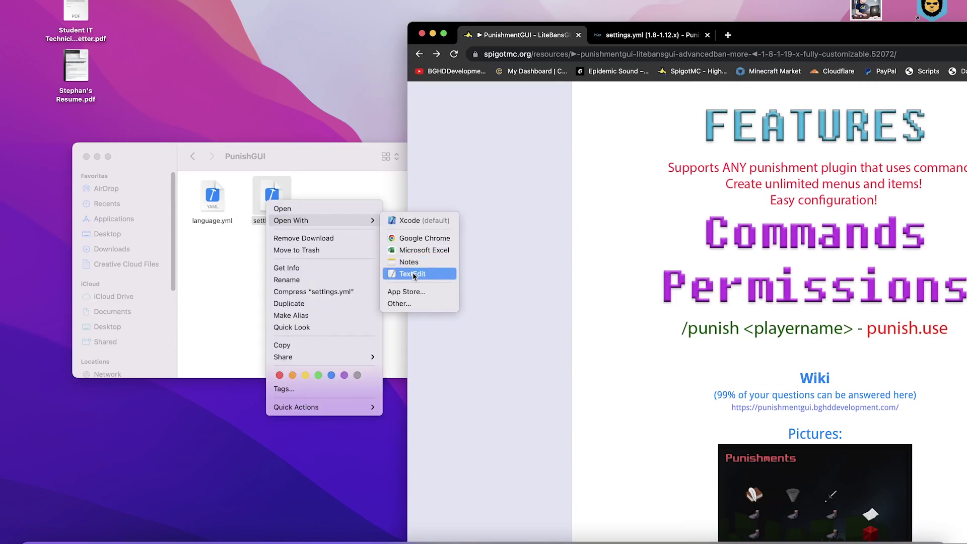
pyautogui.click(413, 275)
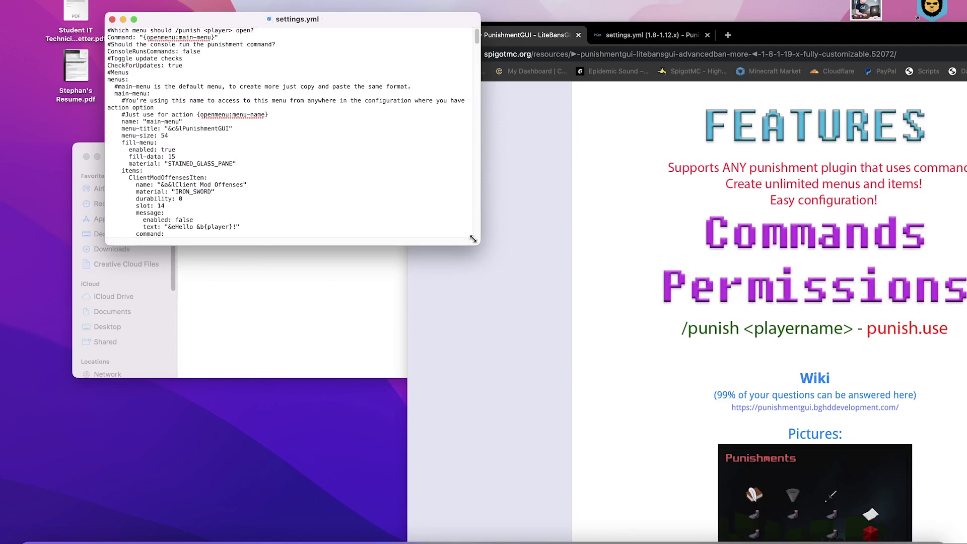
pyautogui.moveTo(476, 243); pyautogui.dragTo(918, 538)
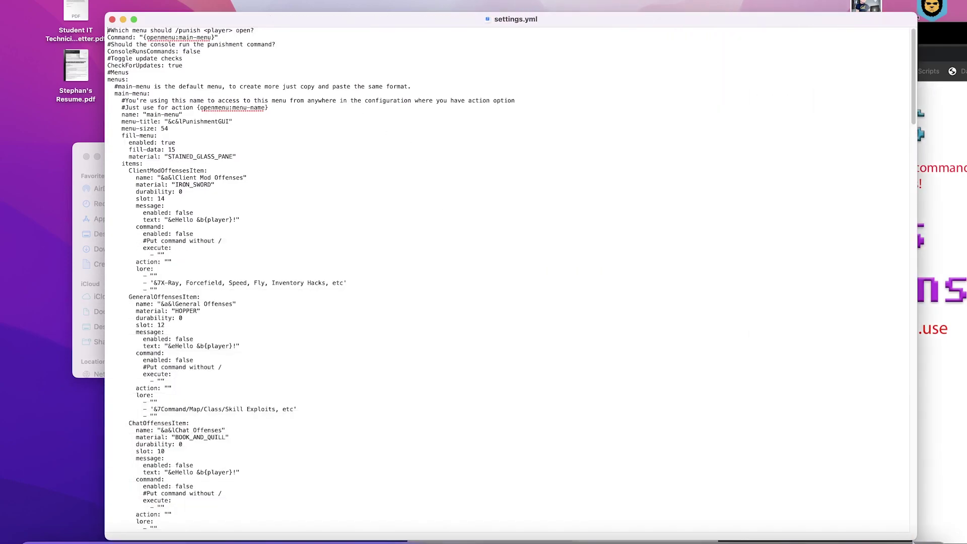
pyautogui.moveTo(309, 26); pyautogui.dragTo(272, 17)
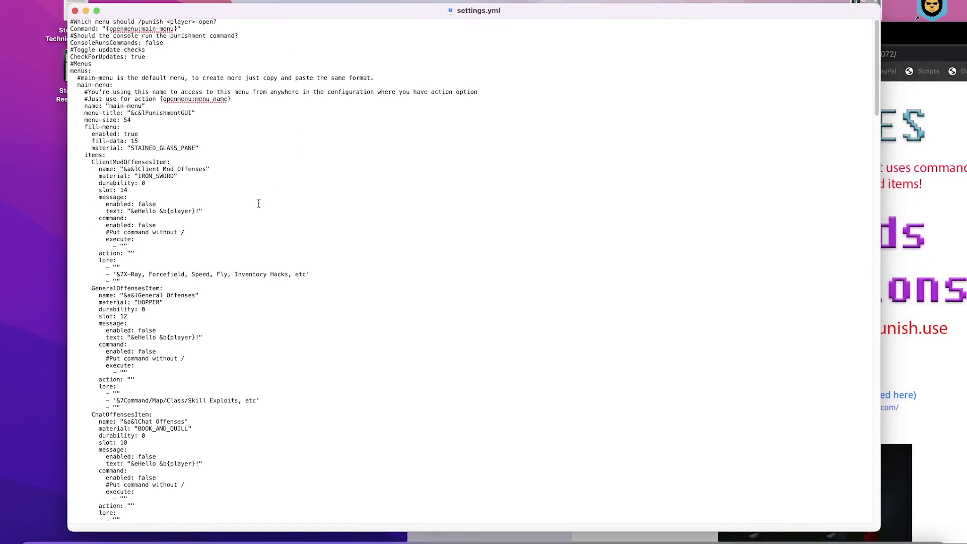
# Scroll through the item definitions, inspecting the WarningItem block and its warn command.
pyautogui.scroll(-5, 225, 329)
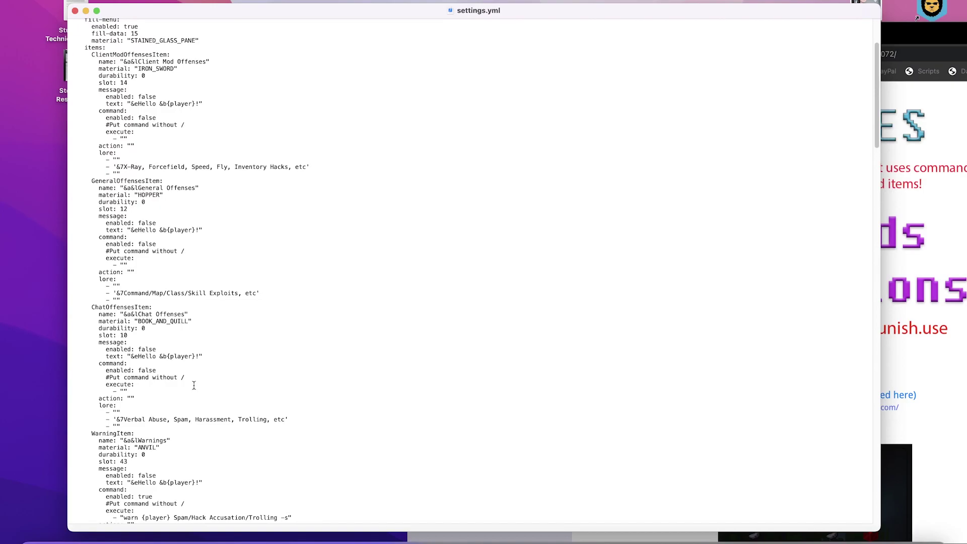
pyautogui.scroll(-6, 194, 385)
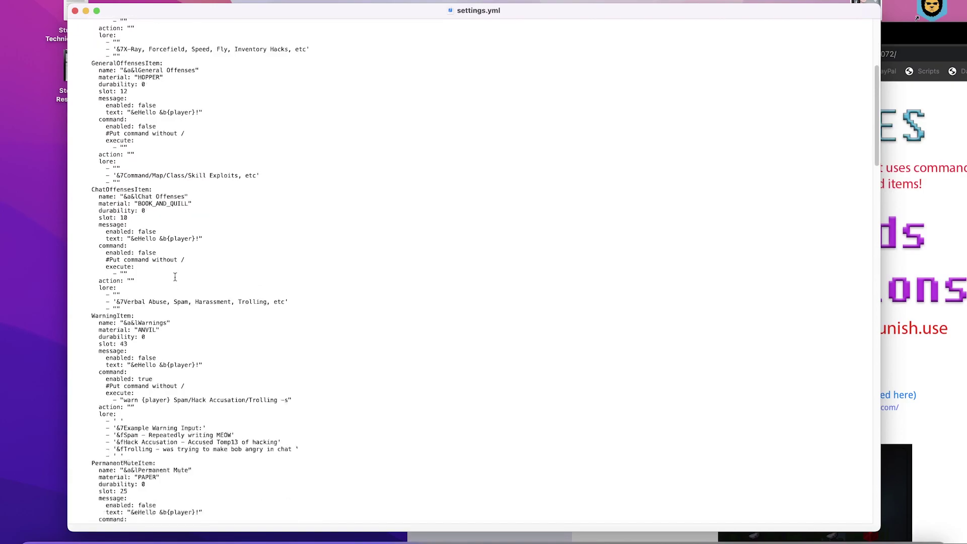
pyautogui.click(355, 382)
pyautogui.moveTo(84, 296); pyautogui.dragTo(221, 328)
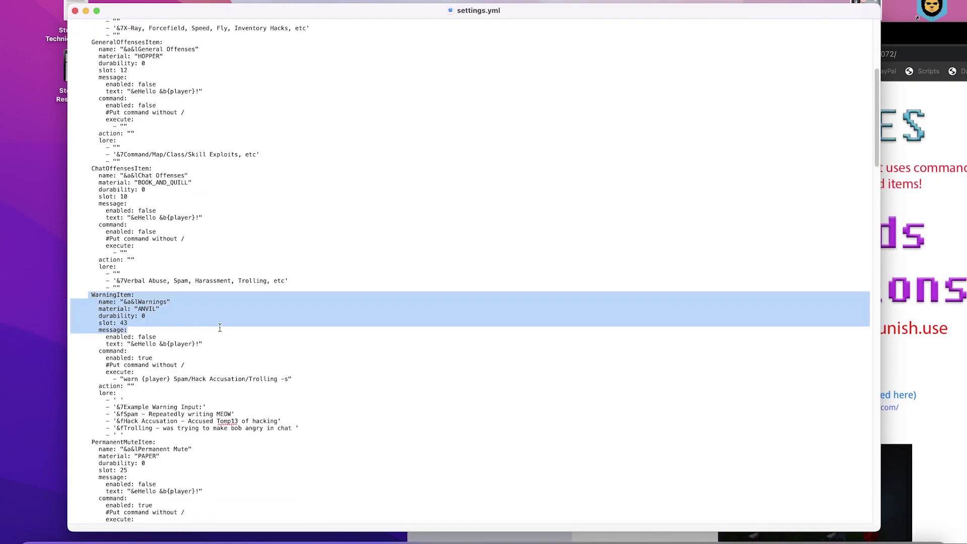
pyautogui.click(220, 327)
pyautogui.click(130, 379)
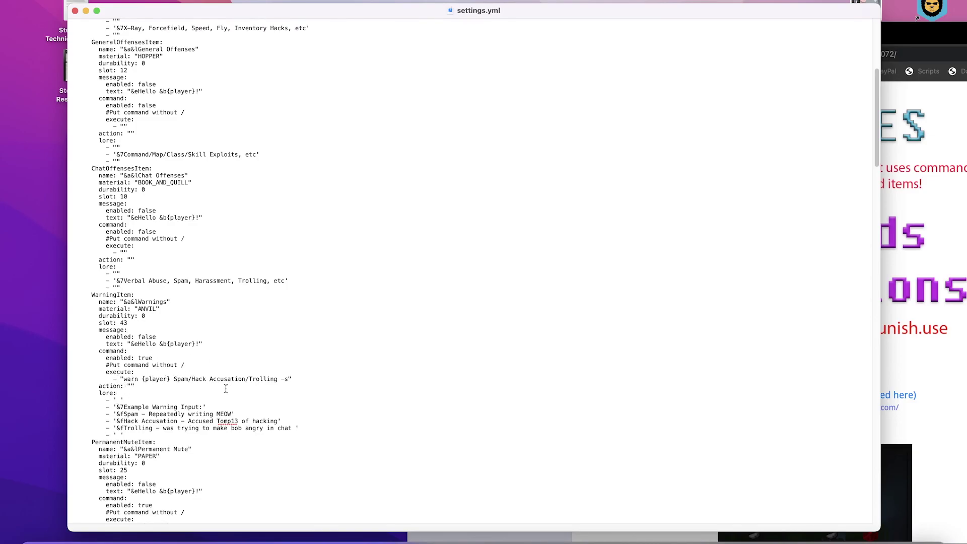
pyautogui.doubleClick(130, 379)
pyautogui.click(311, 386)
pyautogui.scroll(10, 312, 386)
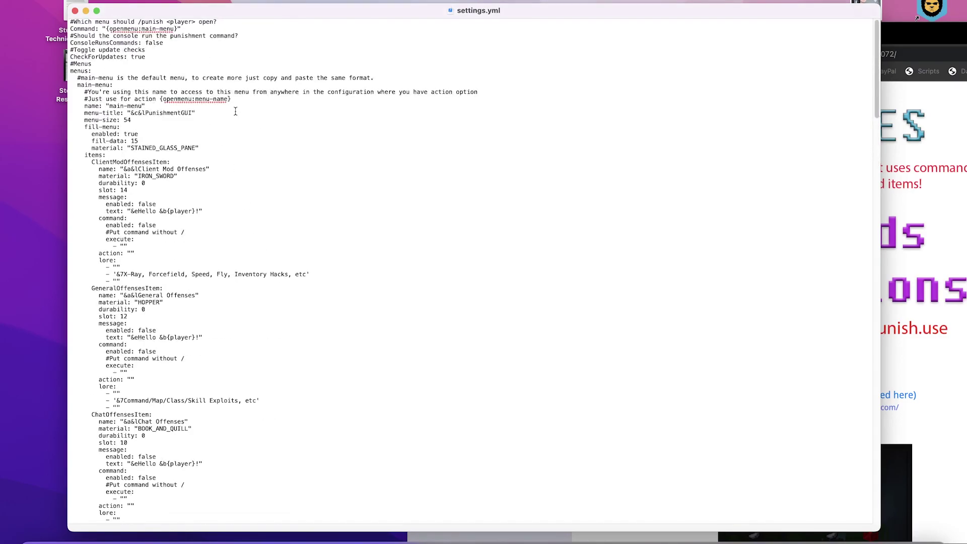
pyautogui.moveTo(165, 43); pyautogui.dragTo(65, 36)
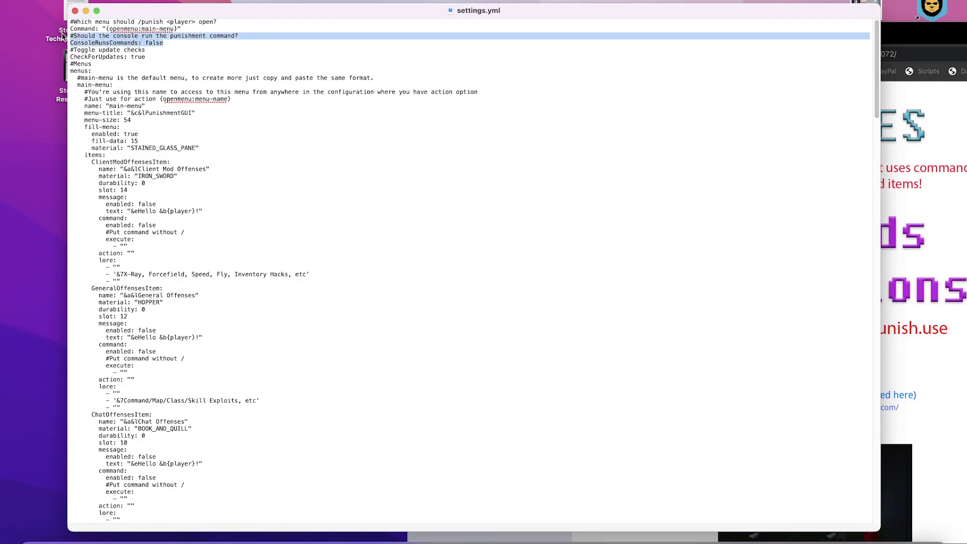
pyautogui.click(185, 43)
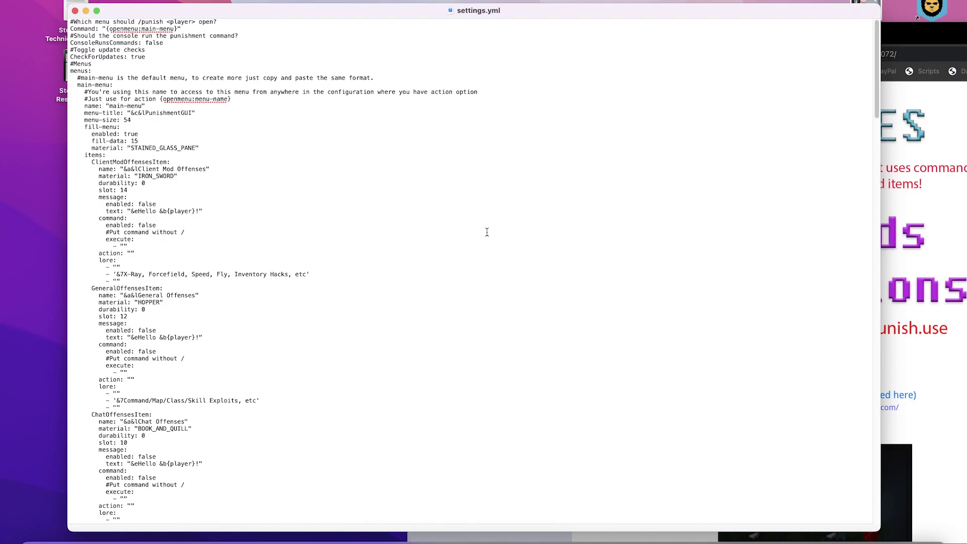
pyautogui.scroll(-10, 475, 210)
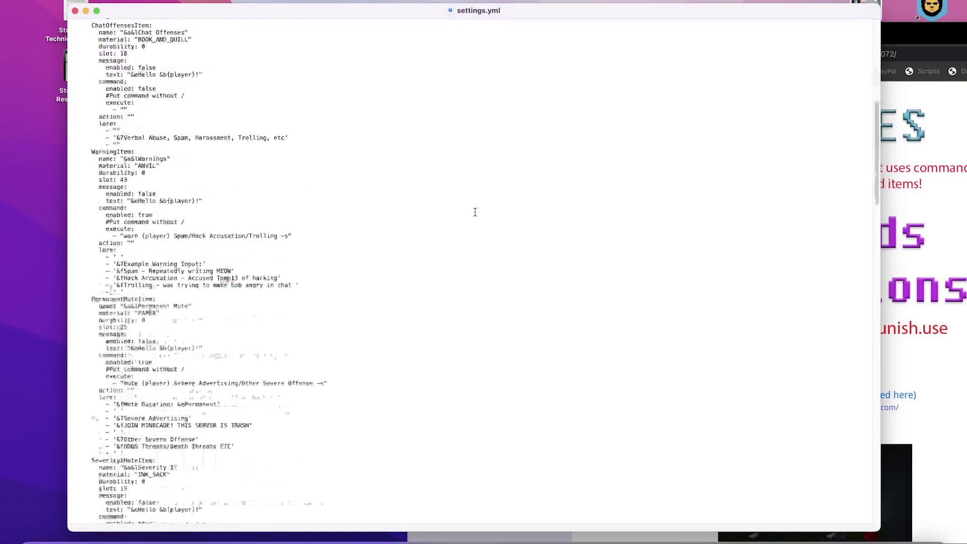
pyautogui.scroll(10, 583, 302)
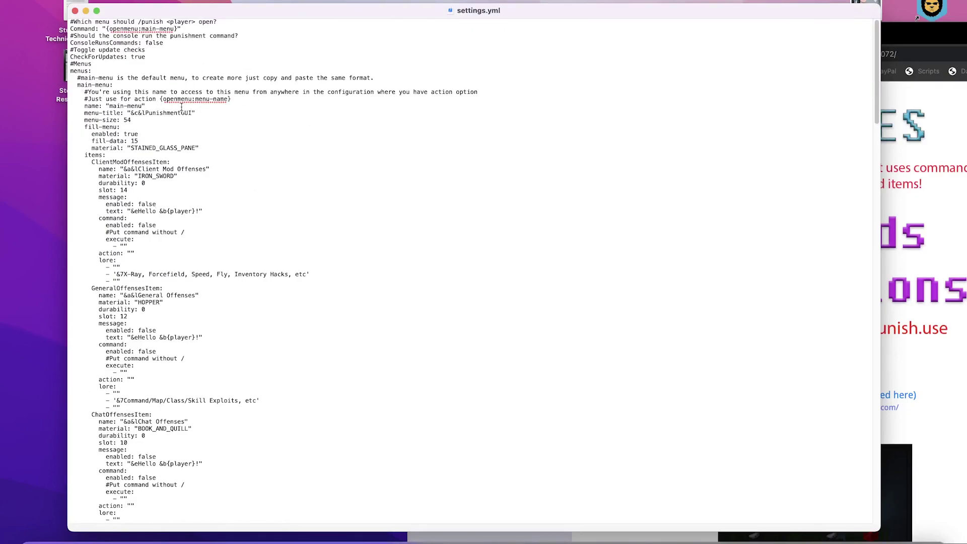
pyautogui.moveTo(228, 99); pyautogui.dragTo(163, 101)
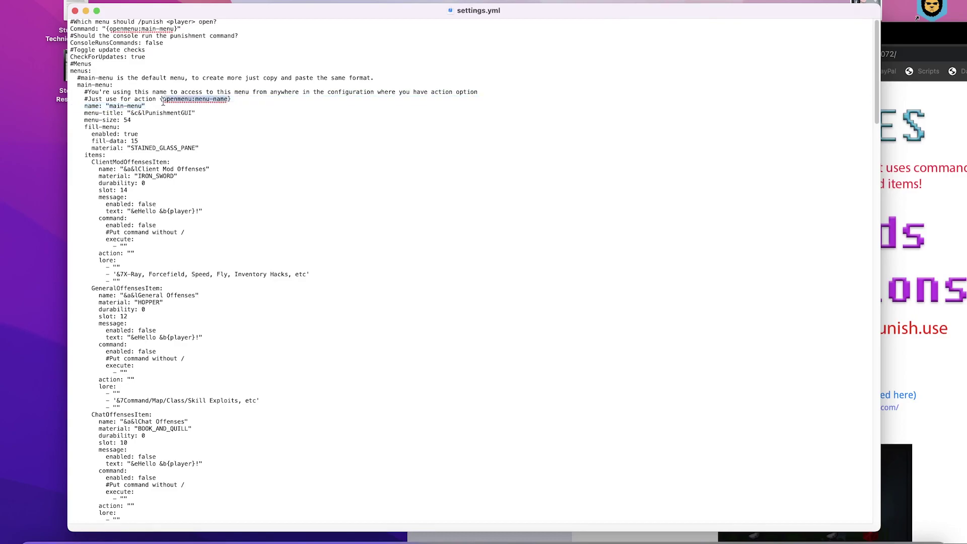
pyautogui.click(246, 107)
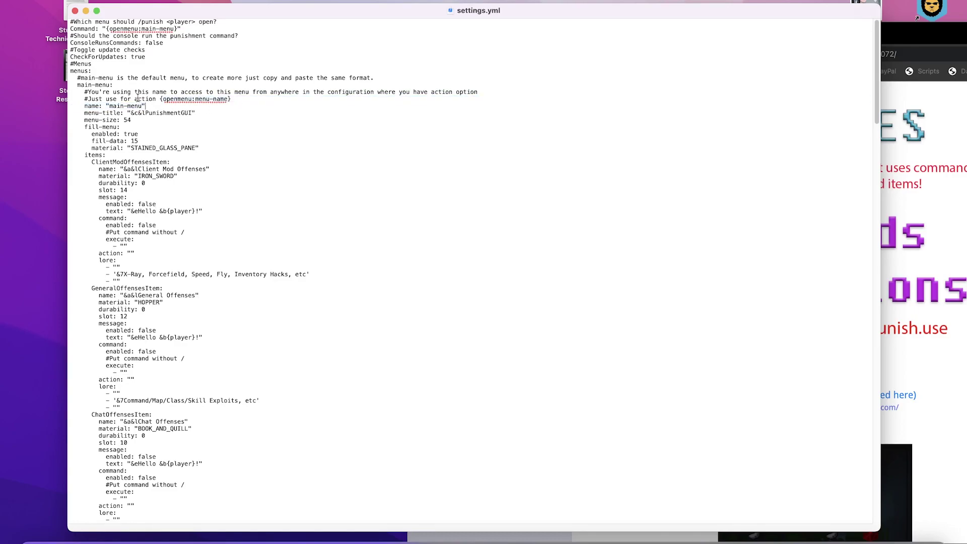
pyautogui.moveTo(77, 85); pyautogui.dragTo(109, 83)
pyautogui.click(247, 143)
pyautogui.scroll(-5, 256, 158)
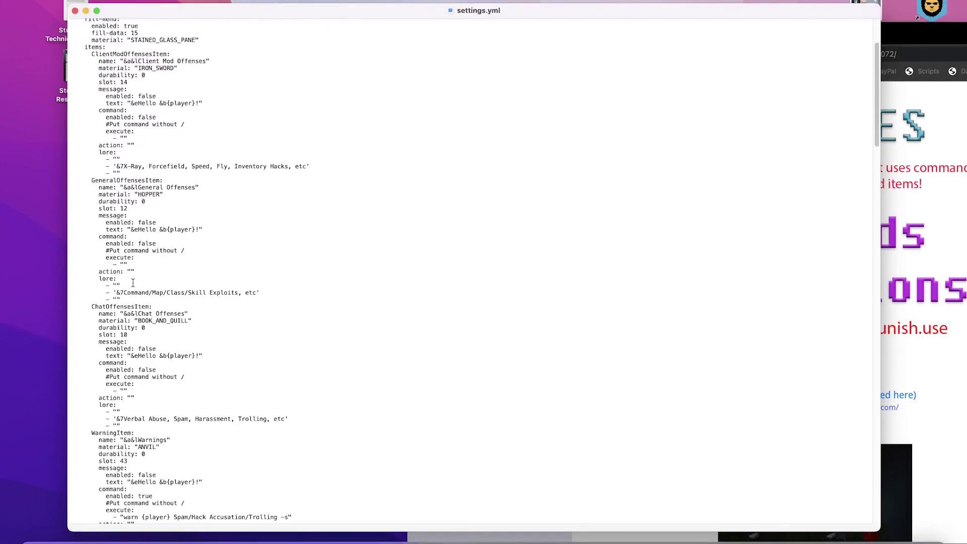
pyautogui.scroll(-20, 191, 249)
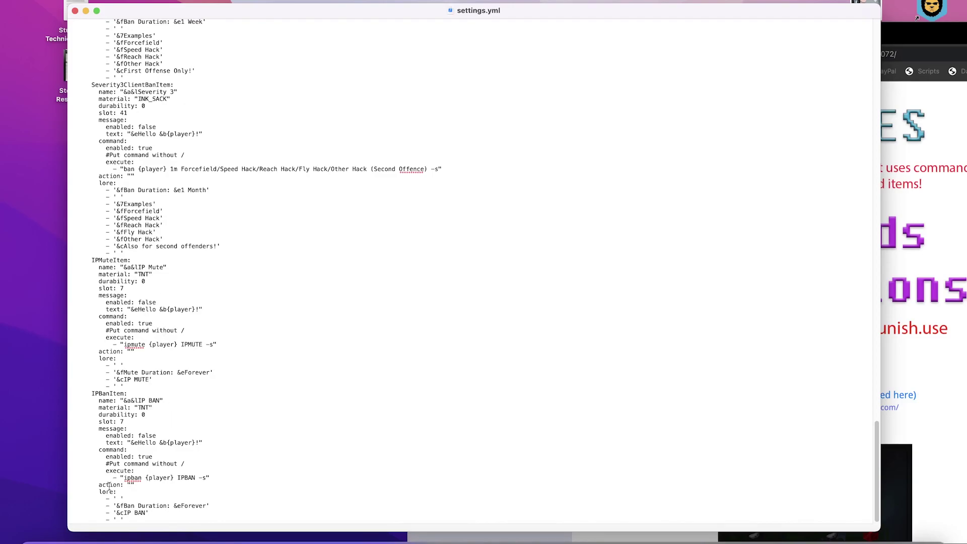
pyautogui.moveTo(143, 519); pyautogui.dragTo(66, 399)
pyautogui.click(148, 396)
# Duplicate the IPBanItem block directly below the original.
pyautogui.moveTo(151, 518); pyautogui.dragTo(64, 393)
pyautogui.press('super+c')
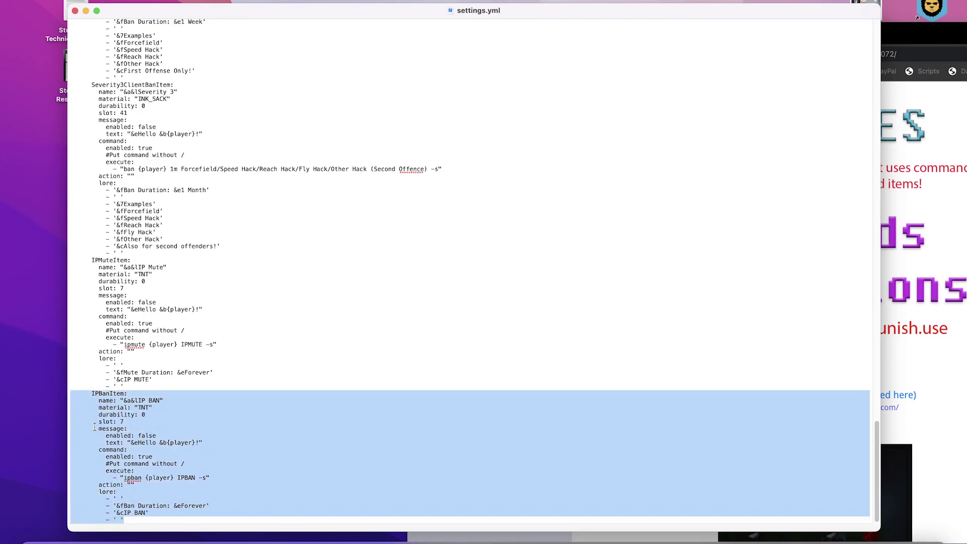
pyautogui.click(172, 519)
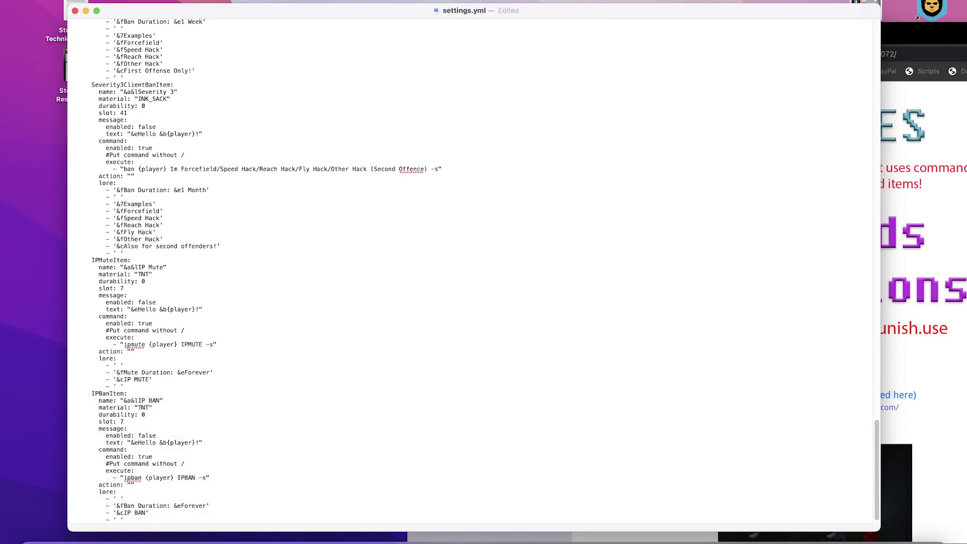
pyautogui.press('Return')
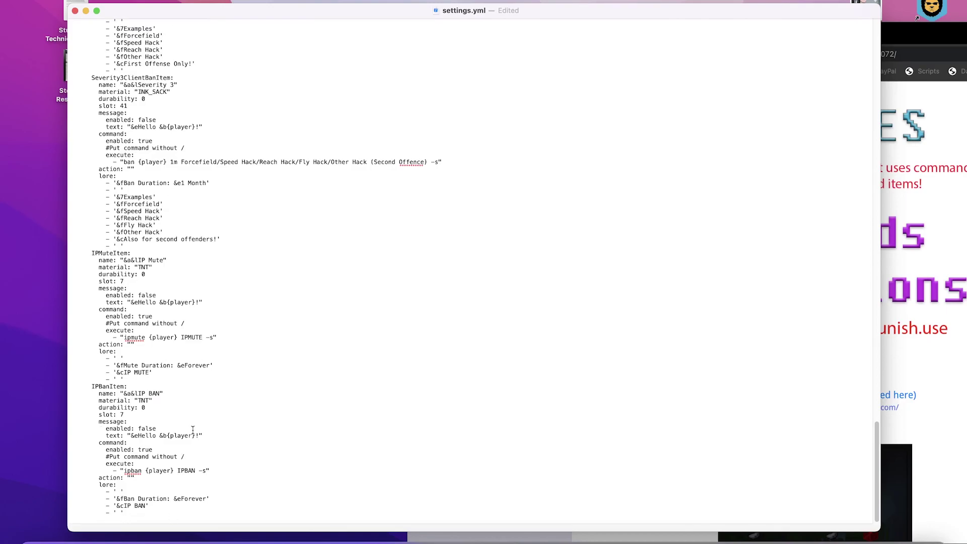
pyautogui.press('super+v')
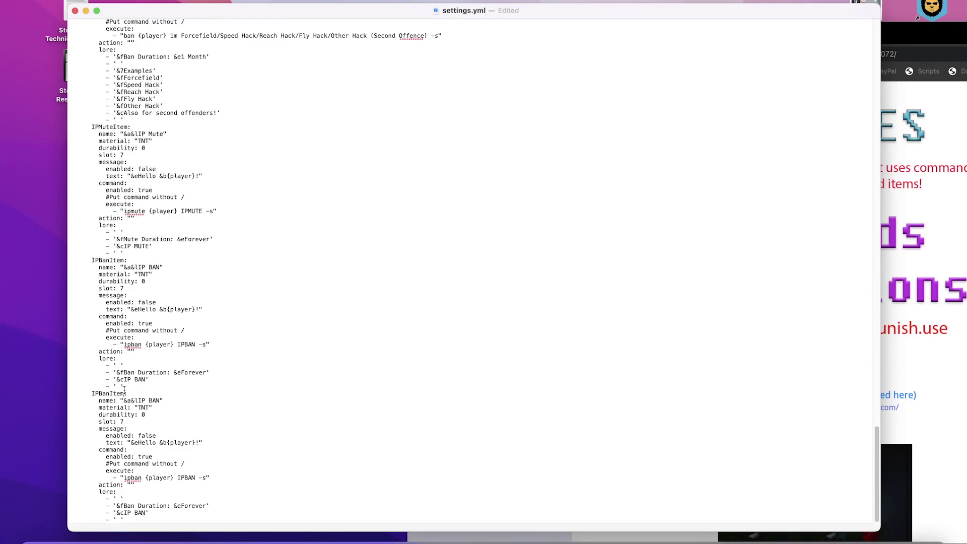
# Rename the copy IPBan2, name it '&a&lIP BAN 2', set material SIGN, clear slot 7.
pyautogui.moveTo(124, 393); pyautogui.dragTo(93, 396)
pyautogui.write('IPBan2')
pyautogui.click(160, 401)
pyautogui.write('2')
pyautogui.doubleClick(145, 409)
pyautogui.write('SIG')
pyautogui.press('Down')
pyautogui.press('BackSpace')
# Set IPBan2's slot to 16 and search the document for 16 to check it.
pyautogui.write('16')
pyautogui.scroll(5, 358, 391)
pyautogui.scroll(-5, 359, 391)
pyautogui.press('super+f')
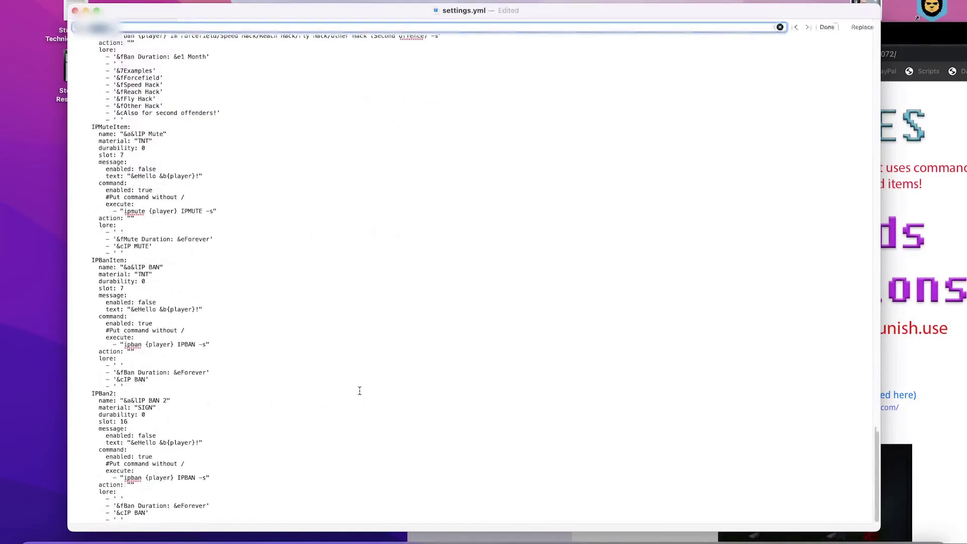
pyautogui.write('16')
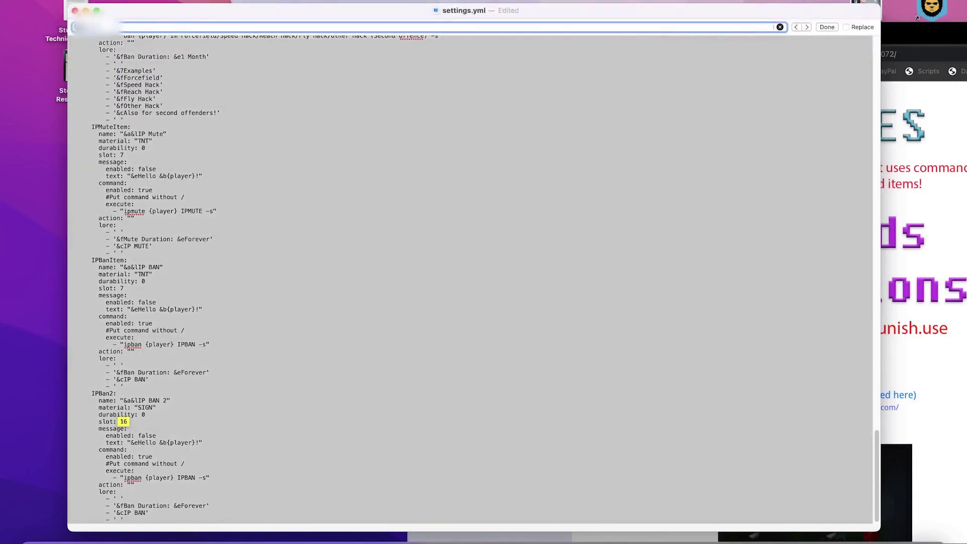
pyautogui.press('Escape')
pyautogui.click(256, 435)
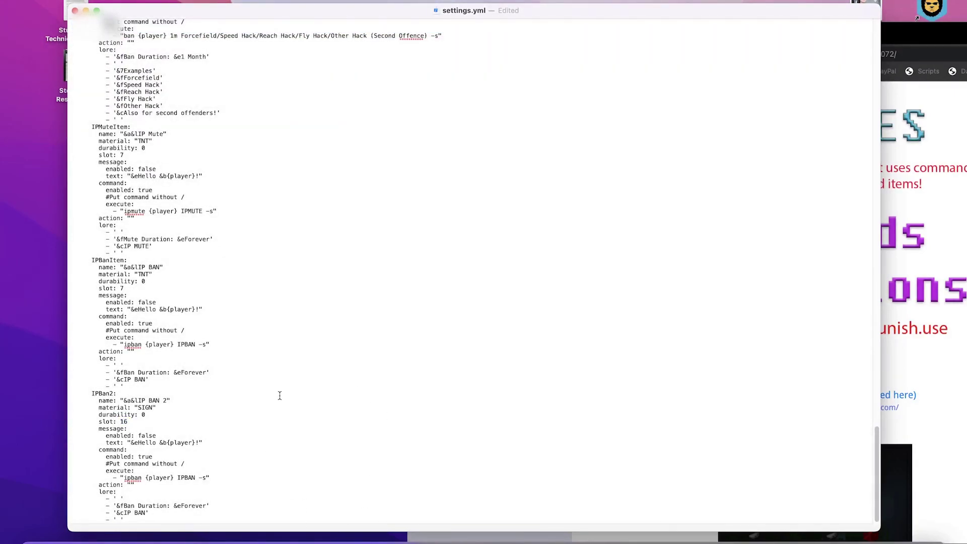
# Change IPBan2's command to 'say this is I-ban 2', lore to Forever x2, and save.
pyautogui.moveTo(124, 477); pyautogui.dragTo(207, 478)
pyautogui.write('say this is I-ban 2')
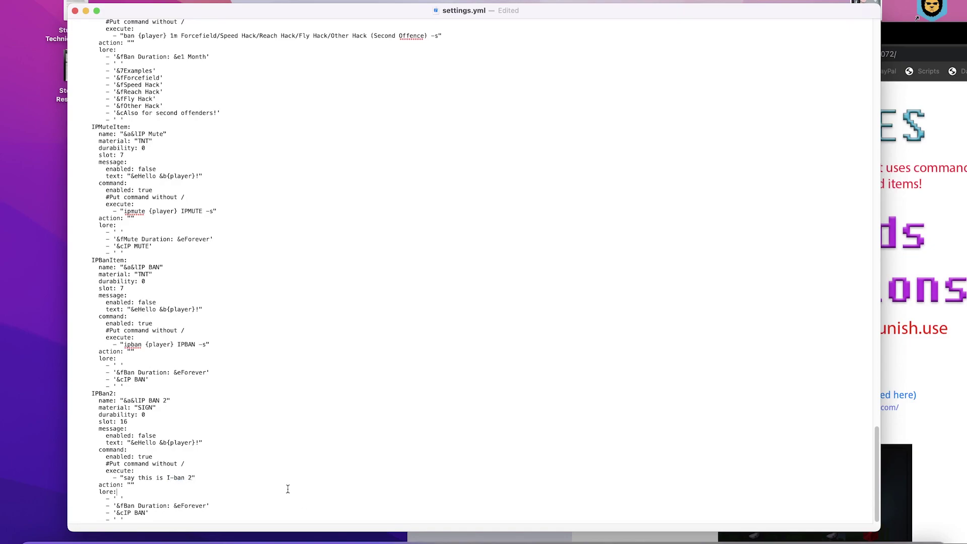
pyautogui.moveTo(207, 505); pyautogui.dragTo(181, 507)
pyautogui.press('Right')
pyautogui.write('x')
pyautogui.click(220, 502)
pyautogui.press('super+s')
pyautogui.scroll(10, 270, 389)
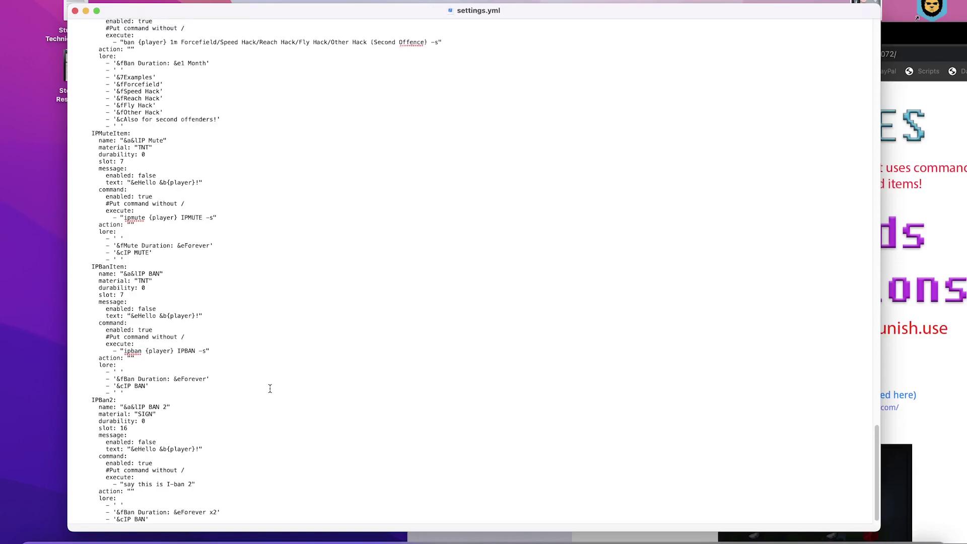
pyautogui.scroll(15, 270, 388)
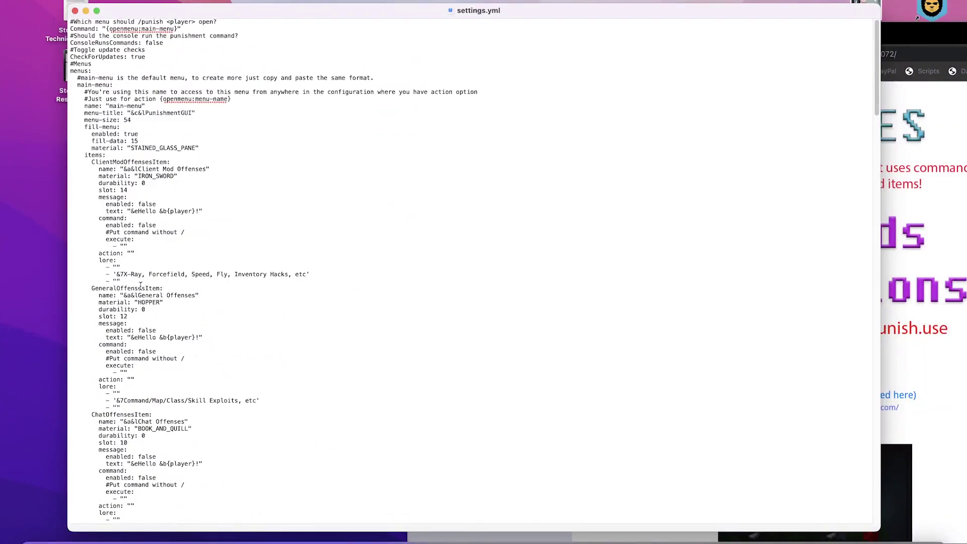
pyautogui.moveTo(140, 285); pyautogui.dragTo(62, 89)
pyautogui.press('super+c')
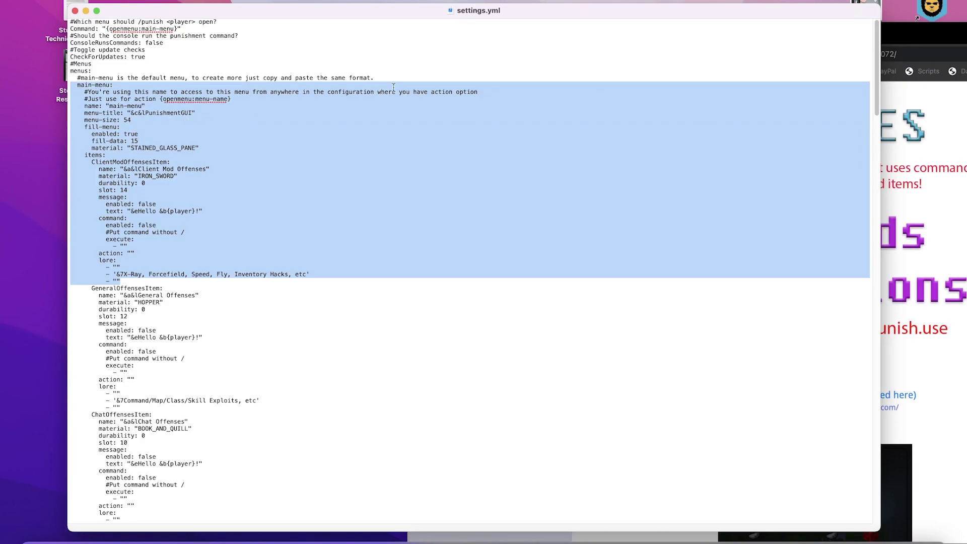
pyautogui.click(366, 126)
pyautogui.scroll(-20, 363, 138)
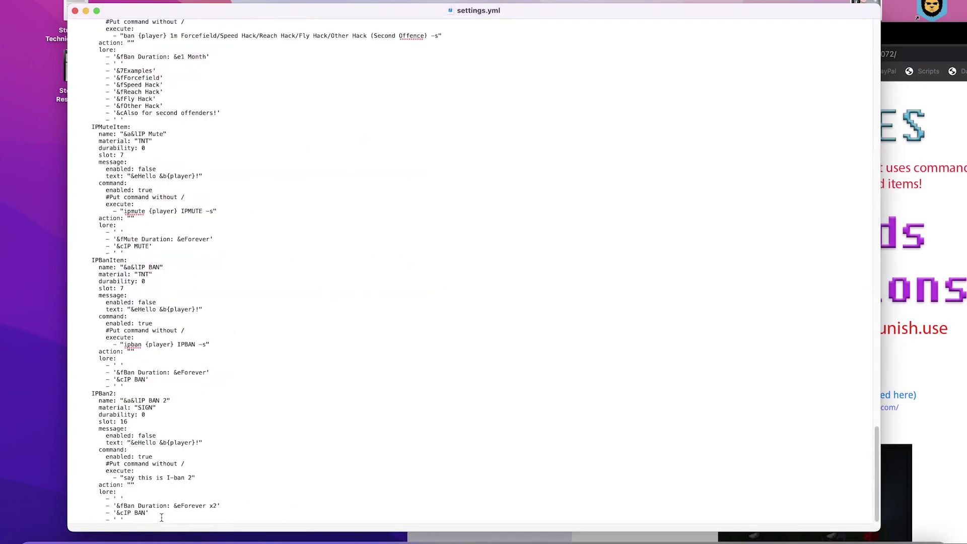
# Paste the main-menu block after IPBan2 and rename its key to sub-menu.
pyautogui.press('Return')
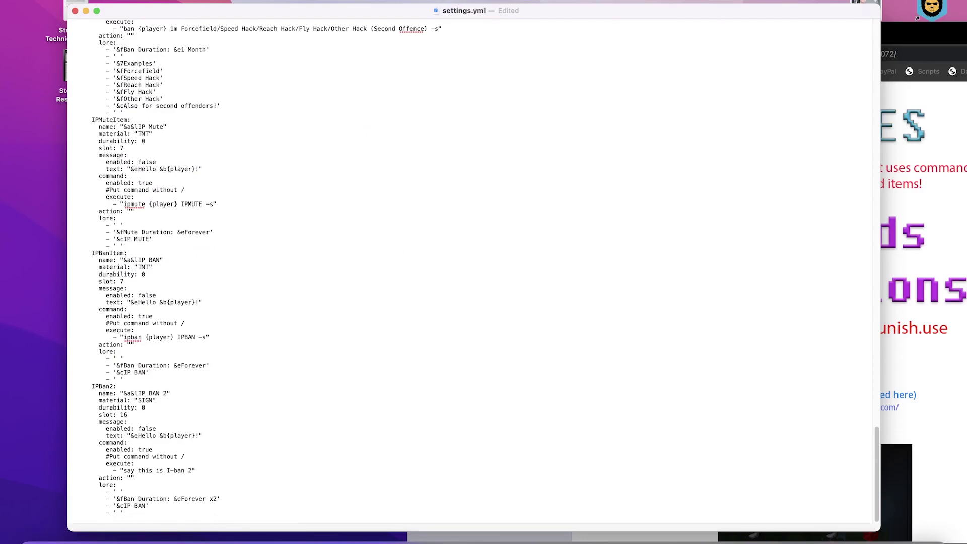
pyautogui.press('super+v')
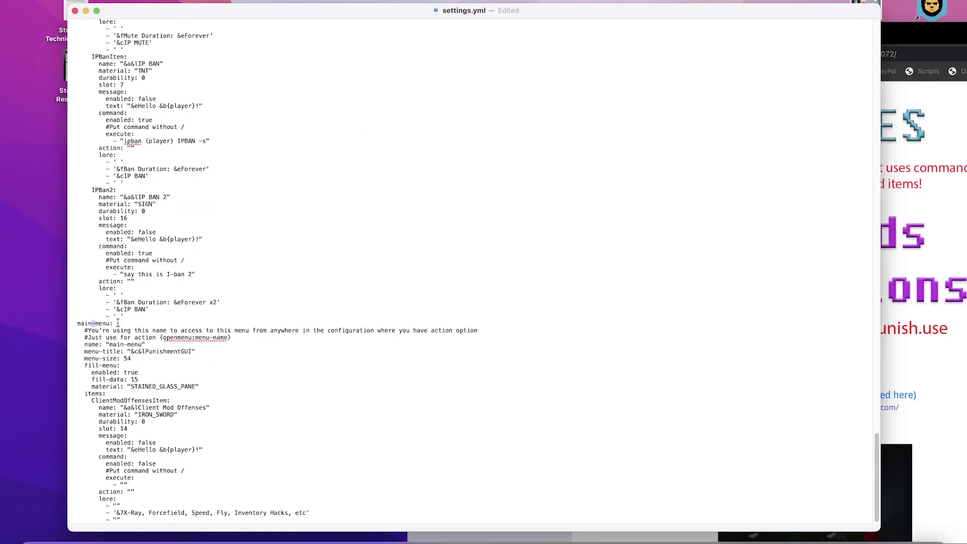
pyautogui.moveTo(111, 323); pyautogui.dragTo(77, 323)
pyautogui.write('Sub-menu')
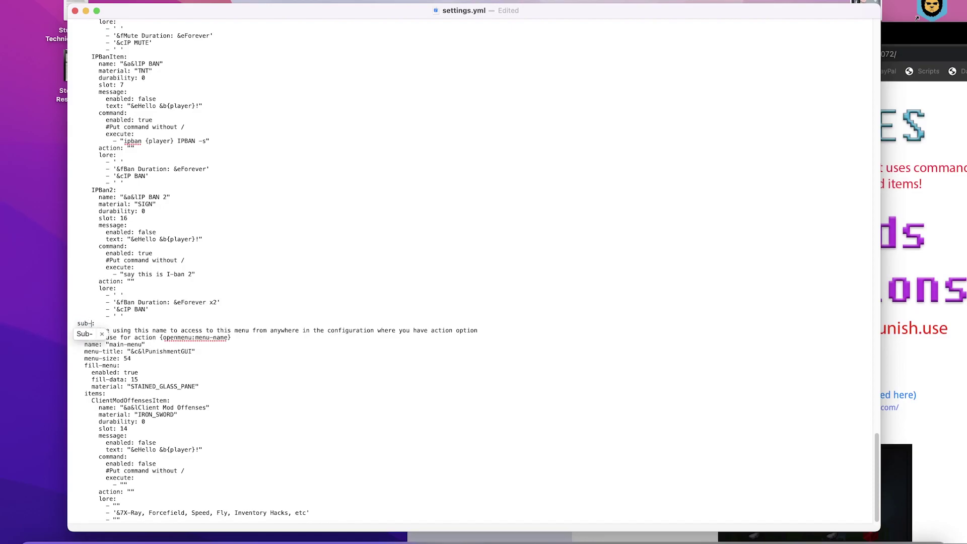
pyautogui.press('BackSpace')
pyautogui.write('u')
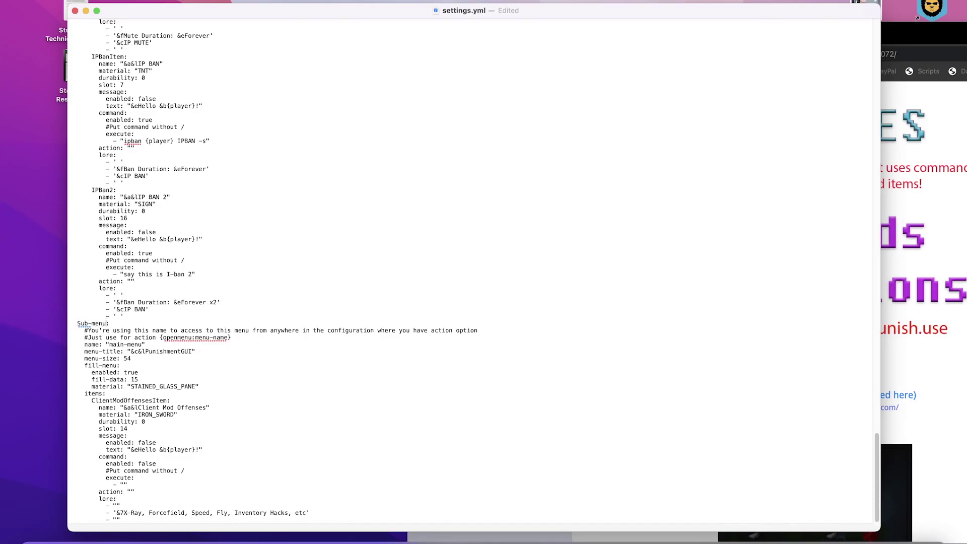
pyautogui.press('super+Left')
pyautogui.press('Right')
pyautogui.press('BackSpace')
pyautogui.write('s')
pyautogui.click(144, 344)
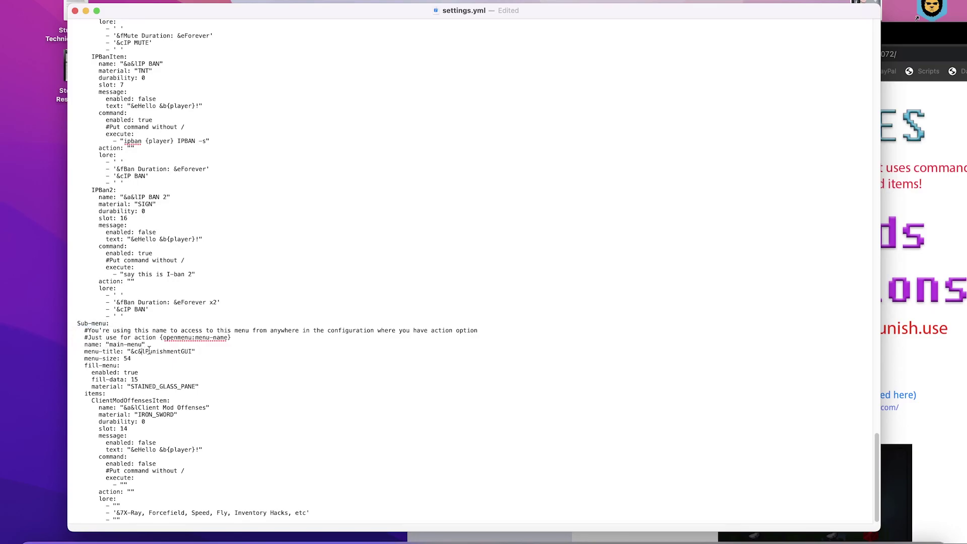
pyautogui.click(77, 326)
pyautogui.click(90, 335)
# Change the menu's name value to 'sub-0menu' and its title to 'Sub Menu'.
pyautogui.moveTo(144, 344); pyautogui.dragTo(109, 344)
pyautogui.write('sub-0menu')
pyautogui.moveTo(193, 352); pyautogui.dragTo(147, 354)
pyautogui.write('Sub Menu')
# Rename the sub-menu's first item to ClientModOffensesItem1.
pyautogui.click(212, 386)
pyautogui.doubleClick(166, 386)
pyautogui.click(286, 393)
pyautogui.click(169, 401)
pyautogui.write('1')
pyautogui.click(222, 408)
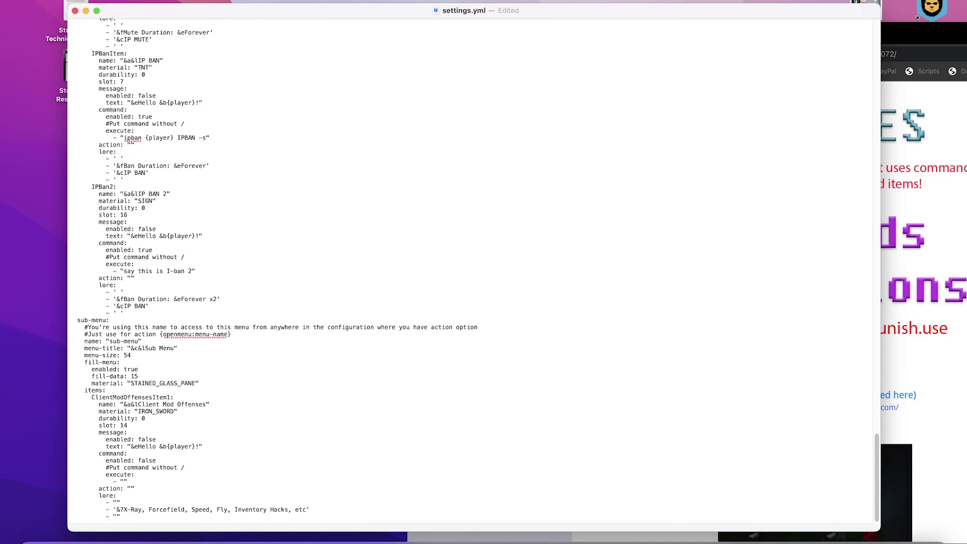
# Scroll up to the Client Mod Offenses item's {openmenu:sub-menu} action in settings.yml, select it, then deselect it.
pyautogui.scroll(15, 167, 184)
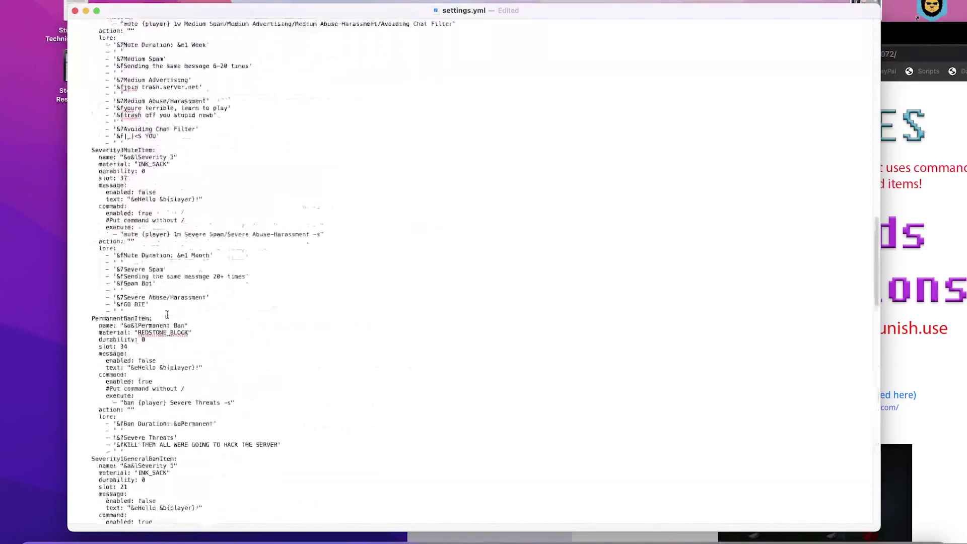
pyautogui.scroll(20, 167, 315)
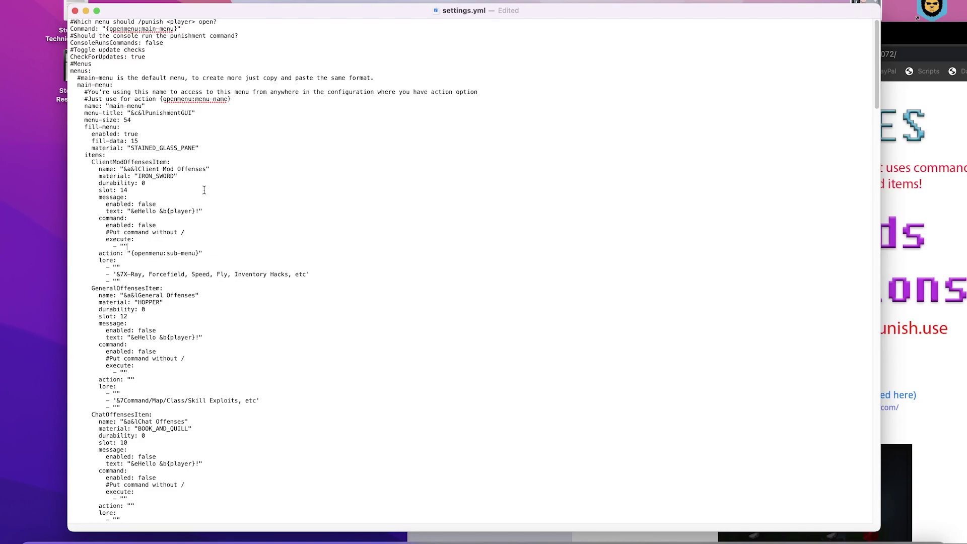
pyautogui.moveTo(204, 189); pyautogui.dragTo(258, 244)
pyautogui.click(251, 257)
# Close settings.yml, launch start.command from Spigot Servers to restart the server, and close Creative Cloud.
pyautogui.click(77, 13)
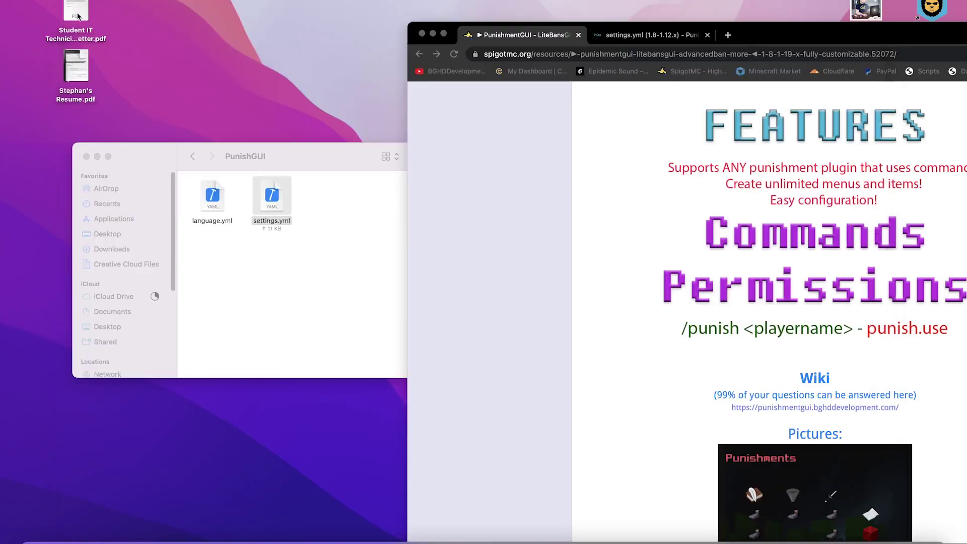
pyautogui.click(192, 157)
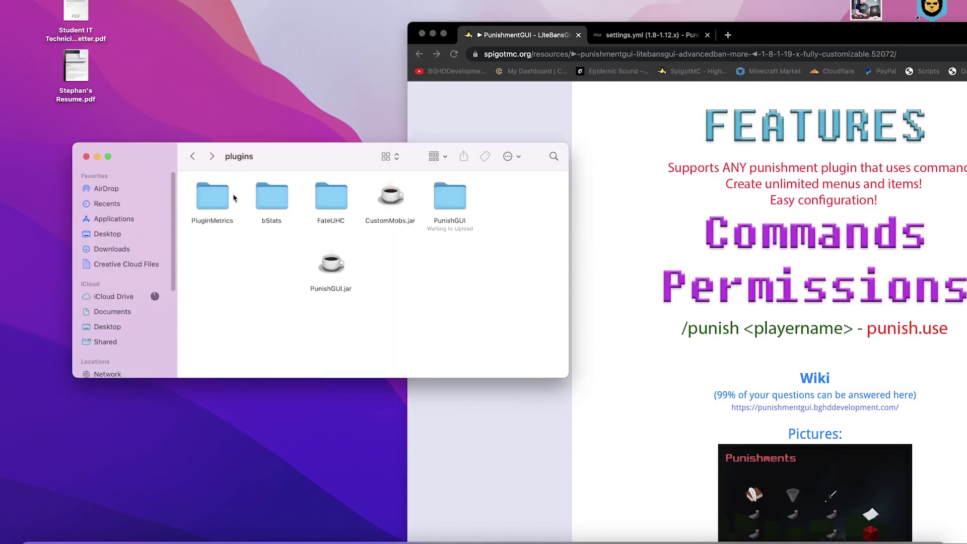
pyautogui.click(194, 158)
pyautogui.doubleClick(262, 190)
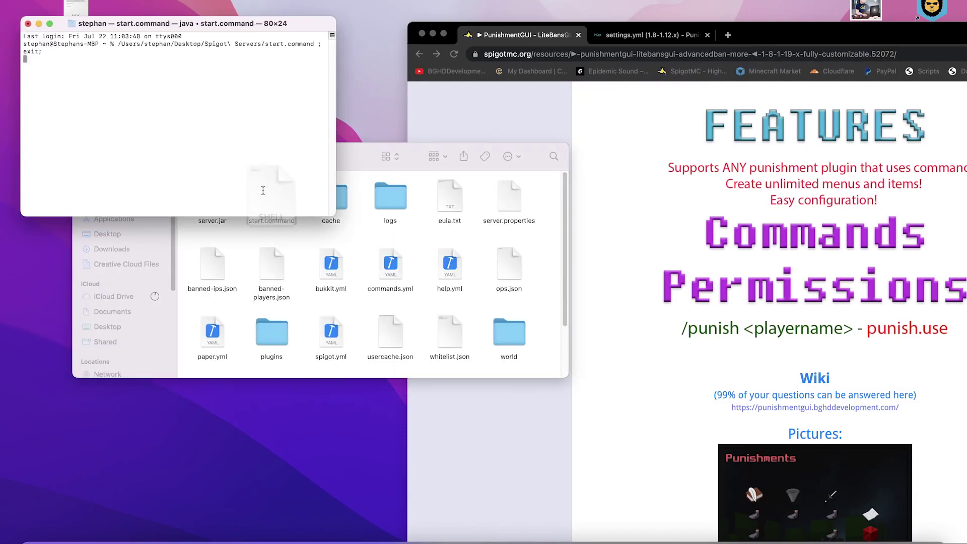
pyautogui.click(524, 540)
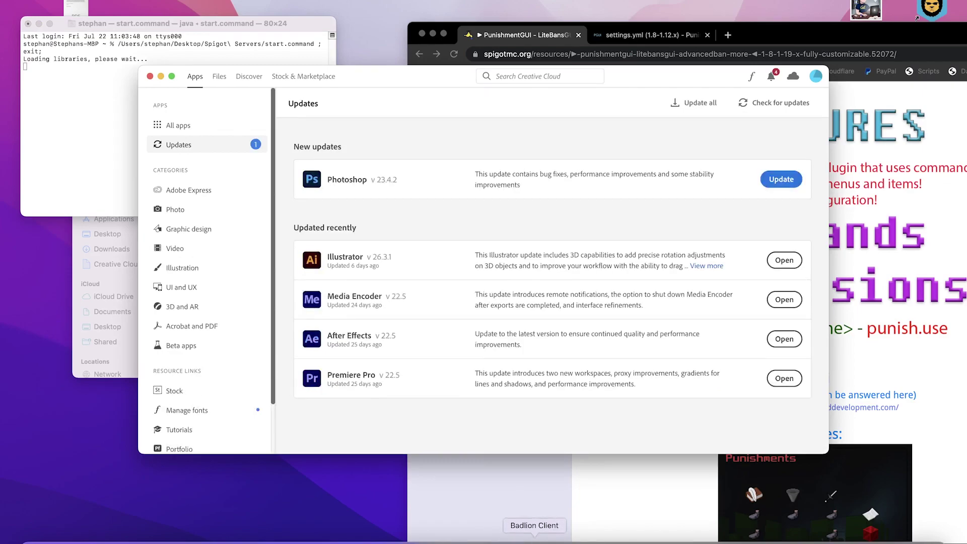
pyautogui.click(150, 77)
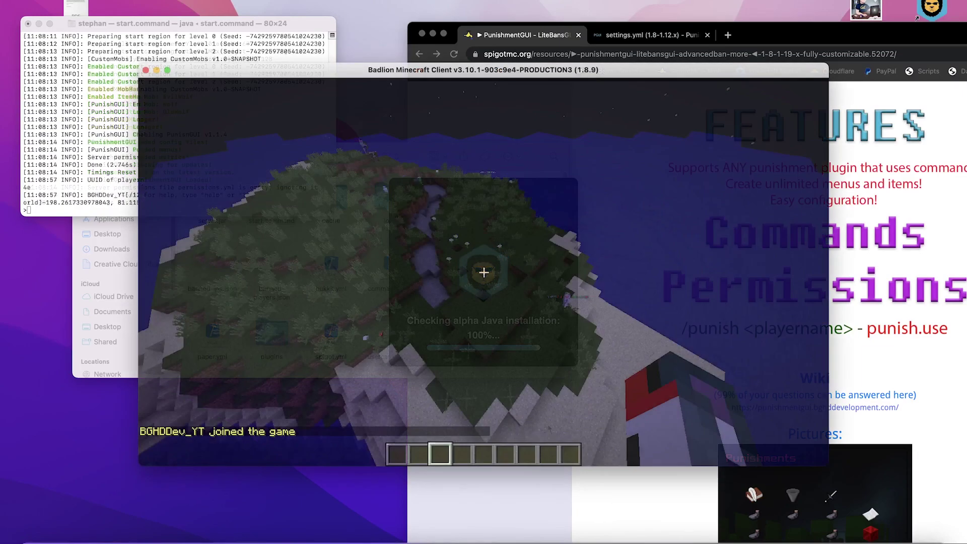
# Open the PunishmentGUI menu with /punish and try the new IP BAN 2 item.
pyautogui.write('/pn')
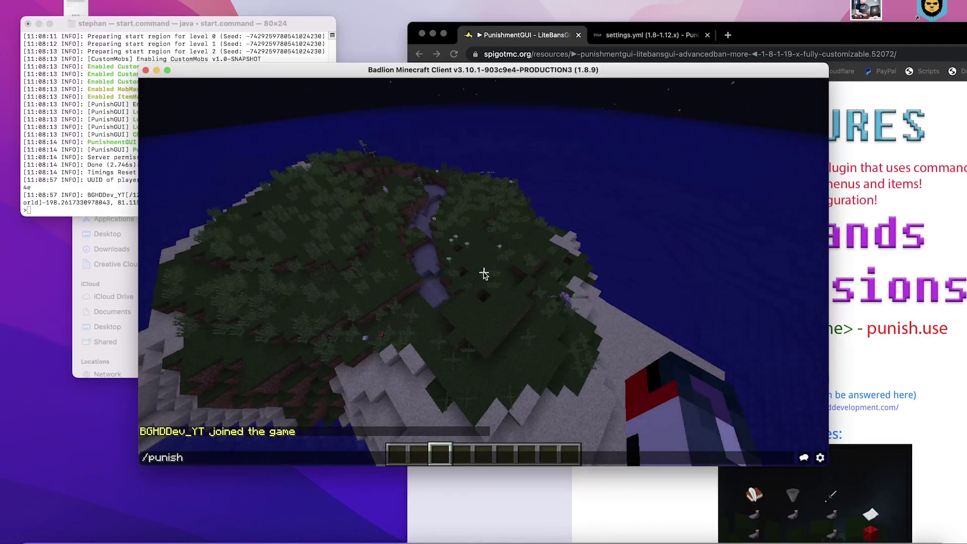
pyautogui.press('Return')
pyautogui.write('/punish')
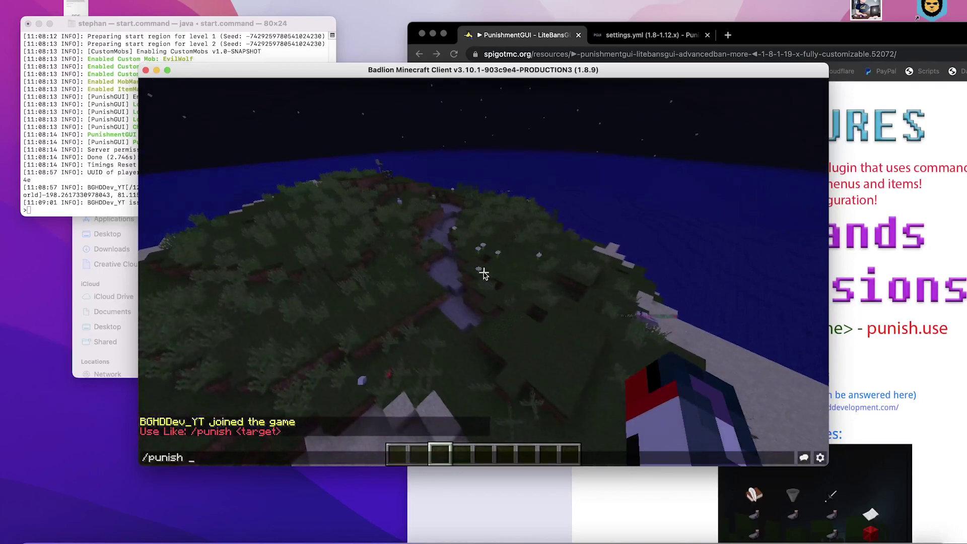
pyautogui.press('Return')
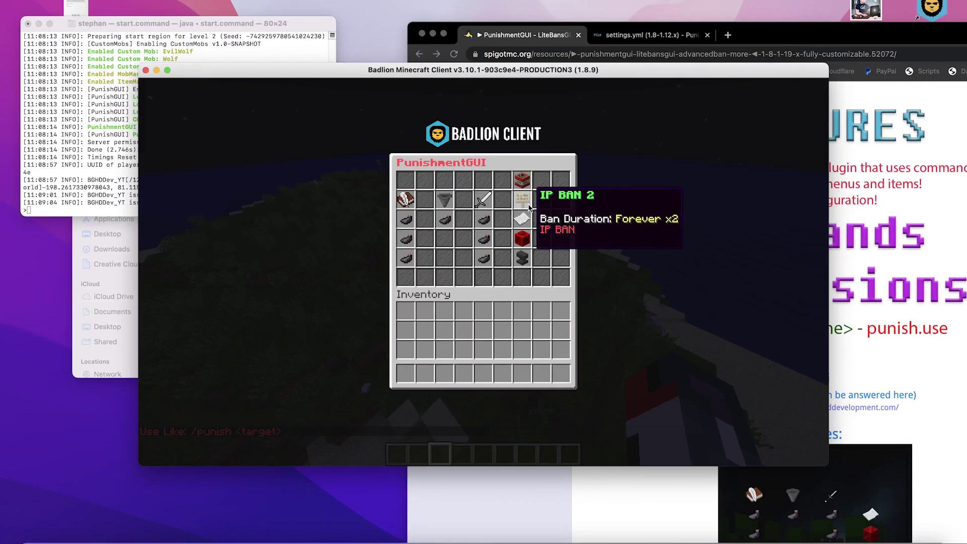
pyautogui.click(528, 205)
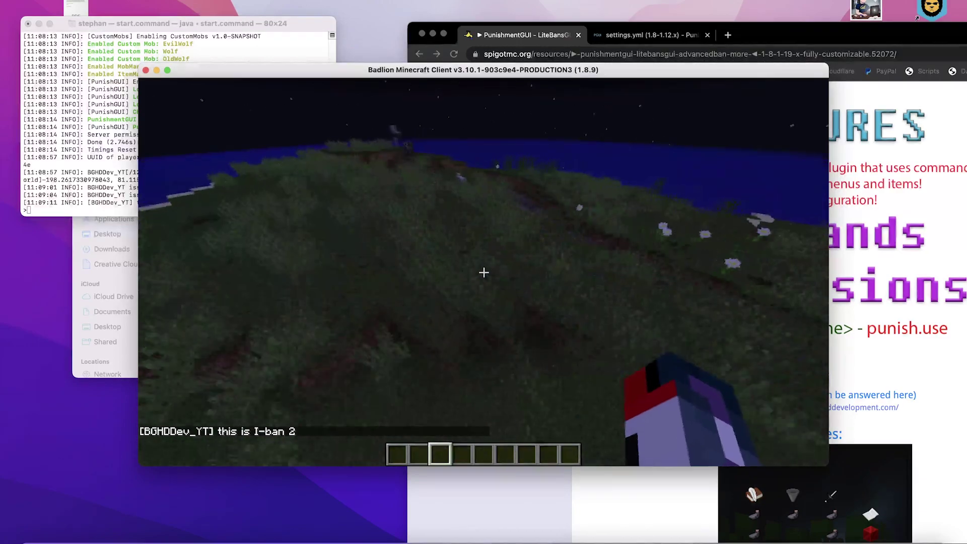
# Run /punish Test and apply a punishment item to player Test.
pyautogui.press('/')
pyautogui.write('punish Test')
pyautogui.press('Return')
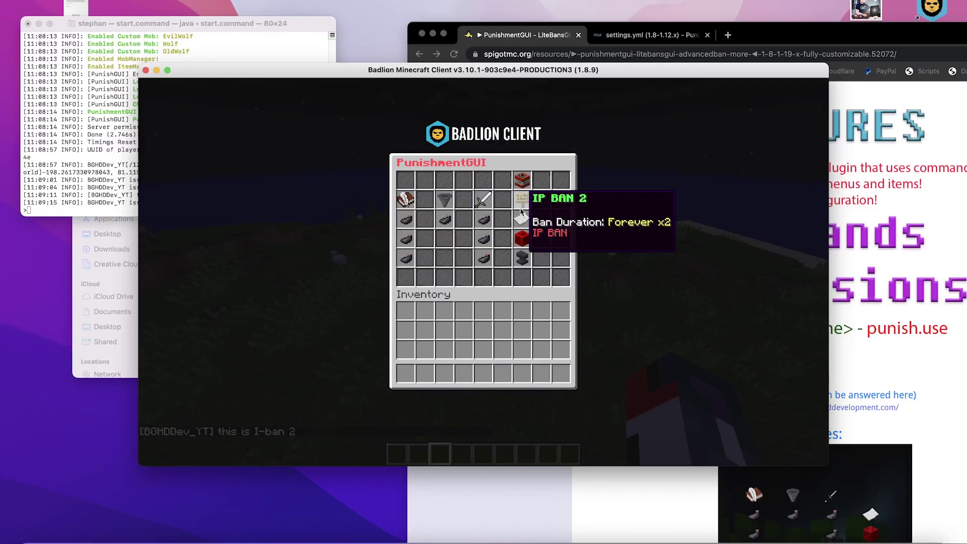
pyautogui.click(521, 220)
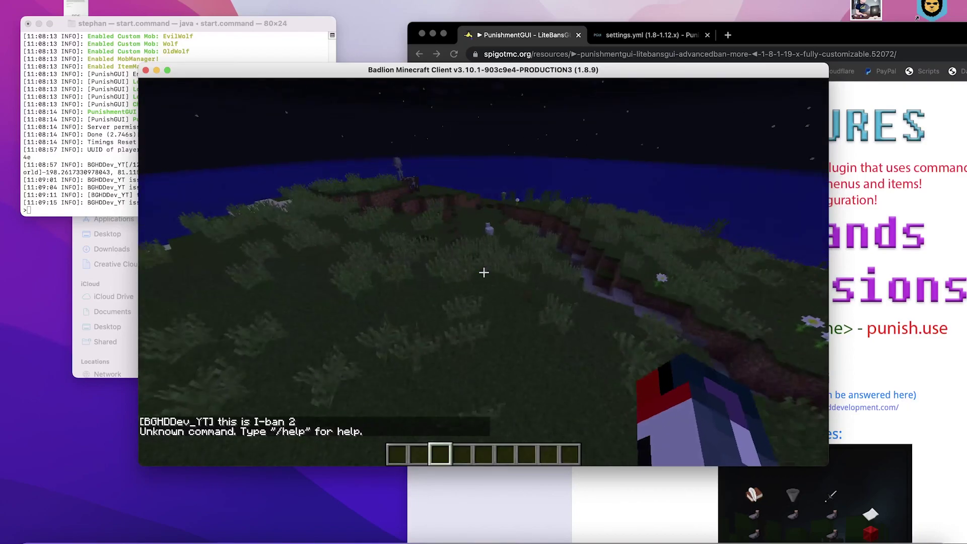
# Rerun /punish Test and ban player Test from the menu.
pyautogui.press('/')
pyautogui.press('Up')
pyautogui.press('Return')
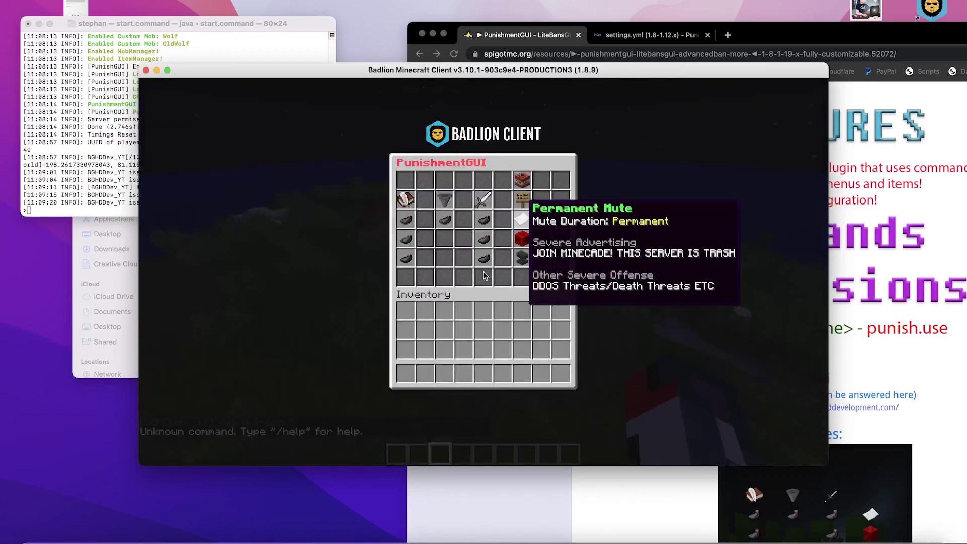
pyautogui.click(521, 238)
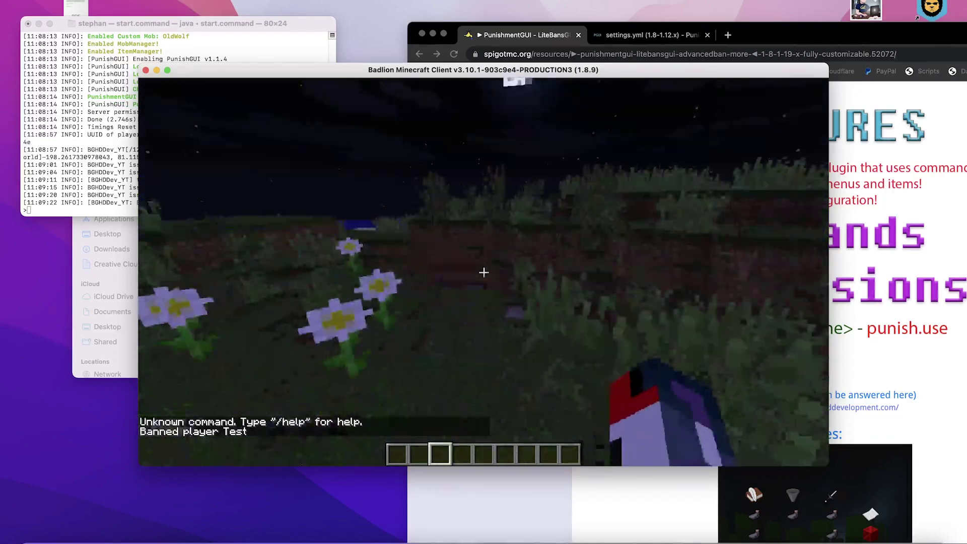
# Reopen the punishment menu for Test, close it, and reopen it once more.
pyautogui.press('/')
pyautogui.press('Up')
pyautogui.press('Return')
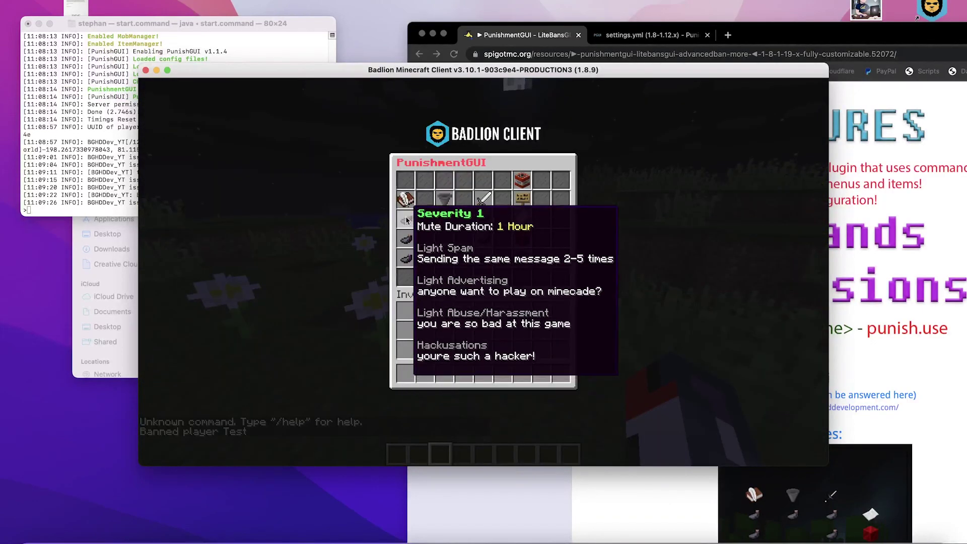
pyautogui.press('Escape')
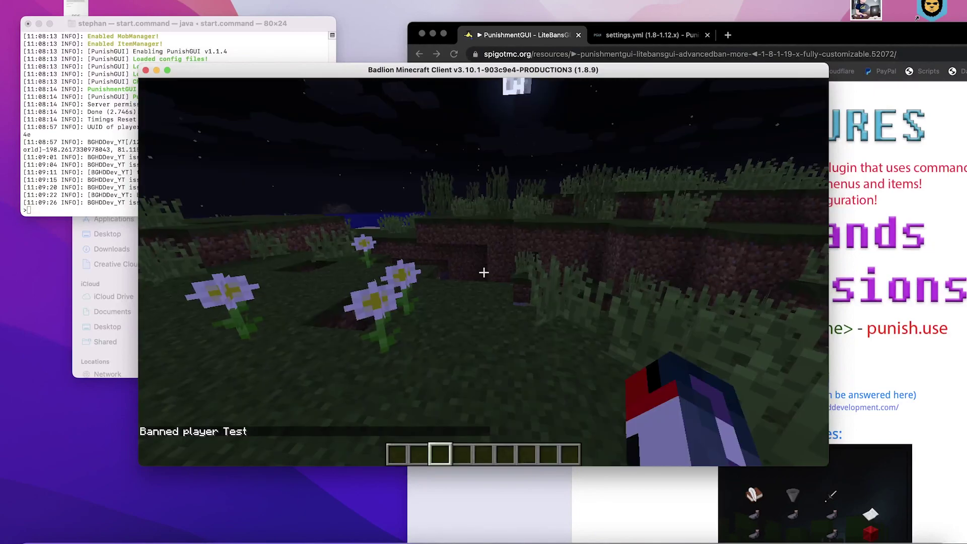
pyautogui.press('/')
pyautogui.press('Up')
pyautogui.press('Return')
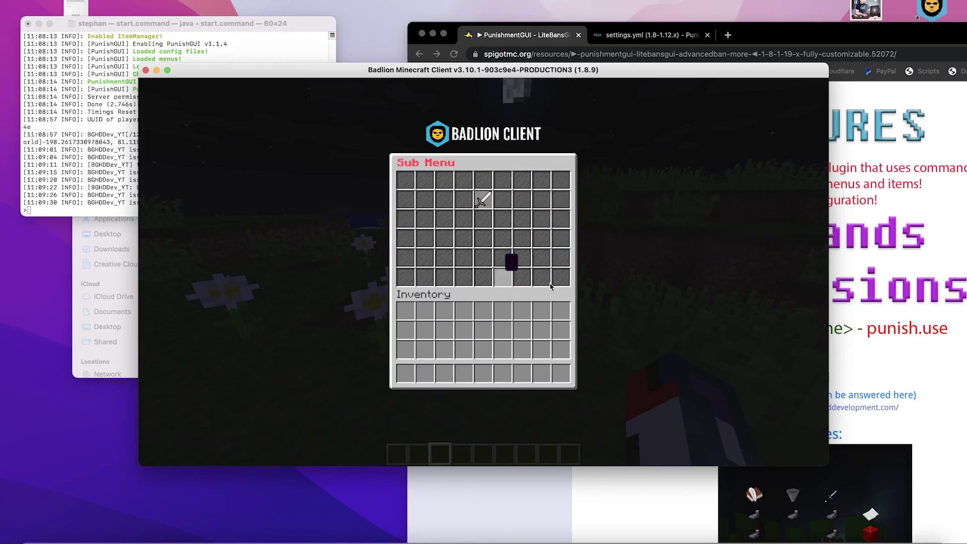
# Open Sub Menu from the iron-sword Client Mod Offenses item for Test, then close it.
pyautogui.click(480, 197)
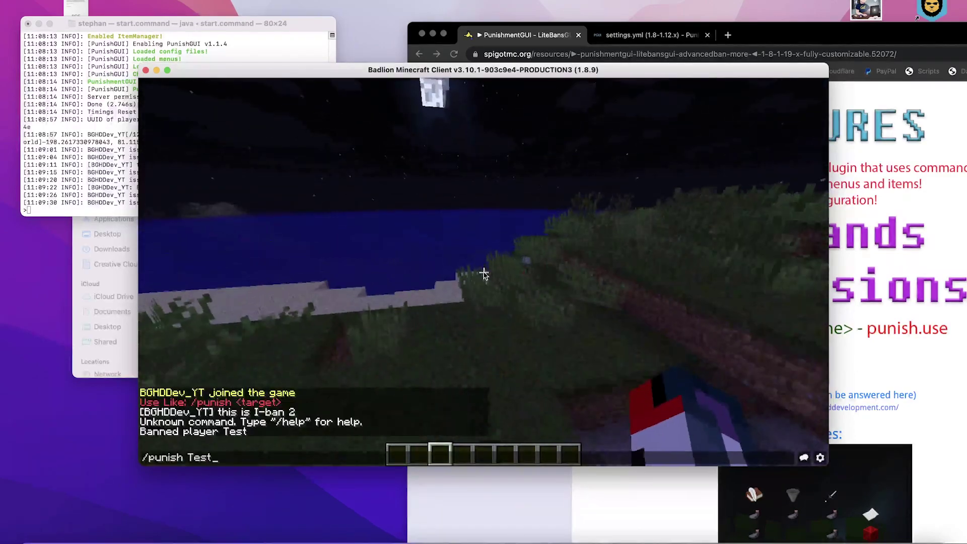
pyautogui.press('Return')
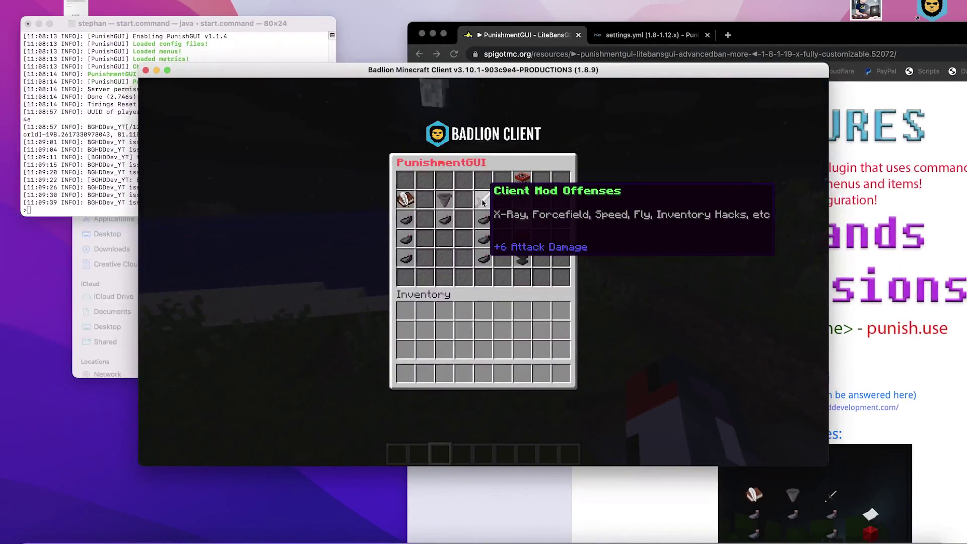
pyautogui.click(483, 202)
pyautogui.click(485, 200)
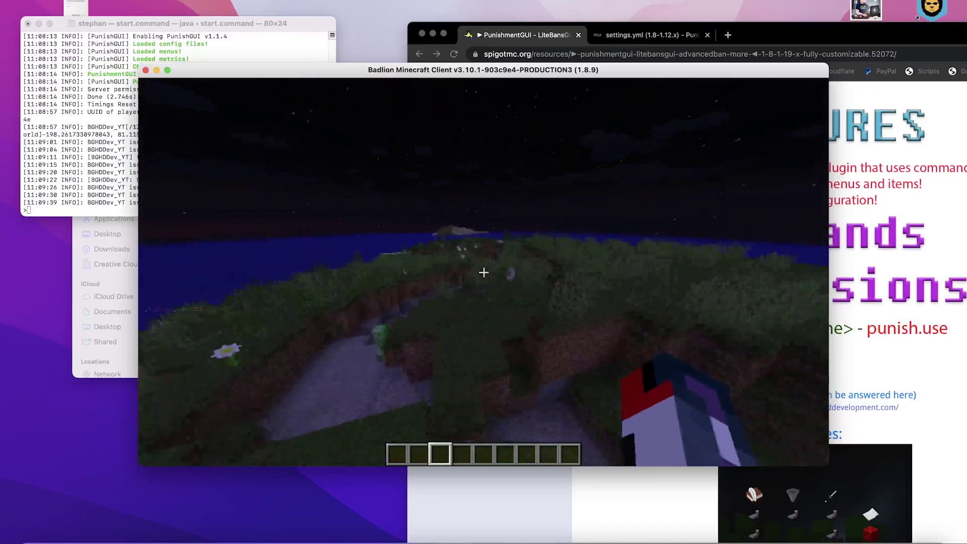
pyautogui.press('w')
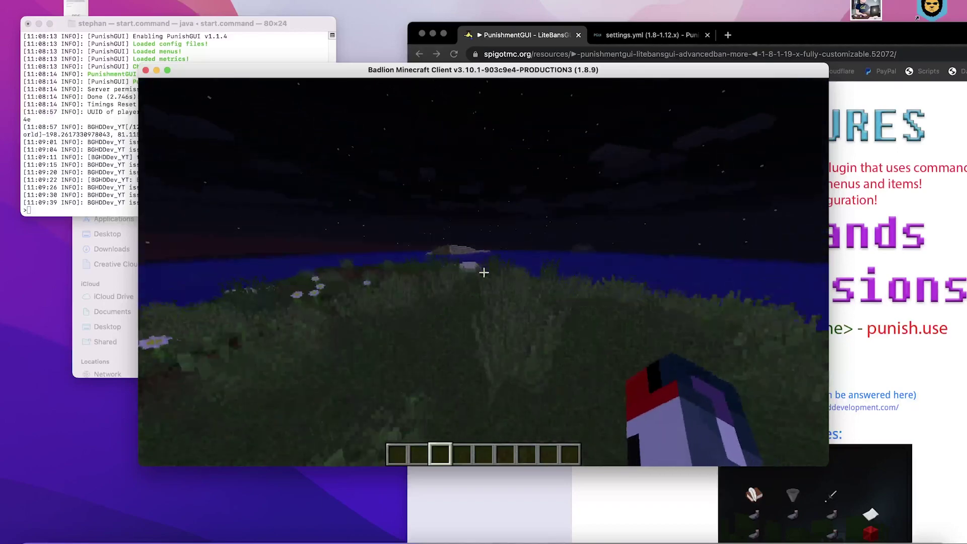
pyautogui.press('w')
pyautogui.press('w')
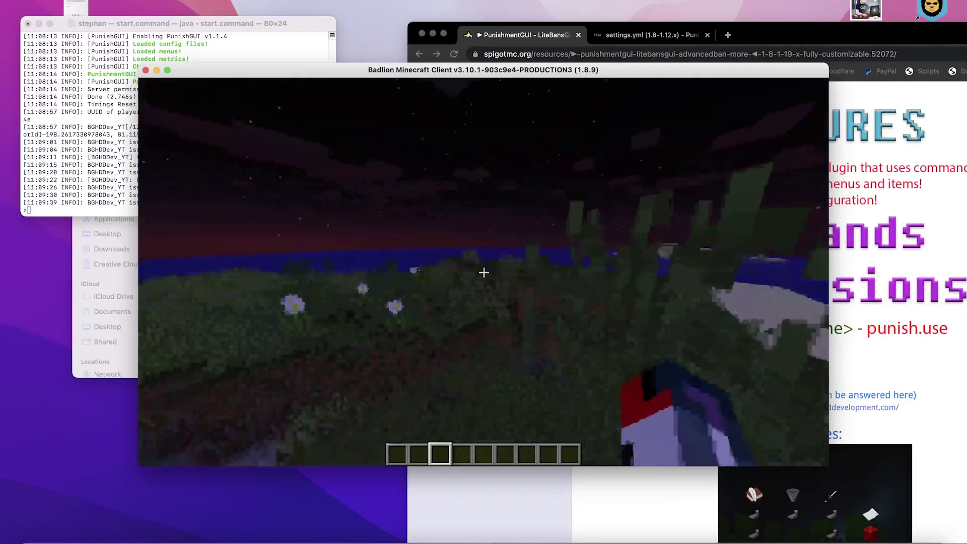
pyautogui.press('w')
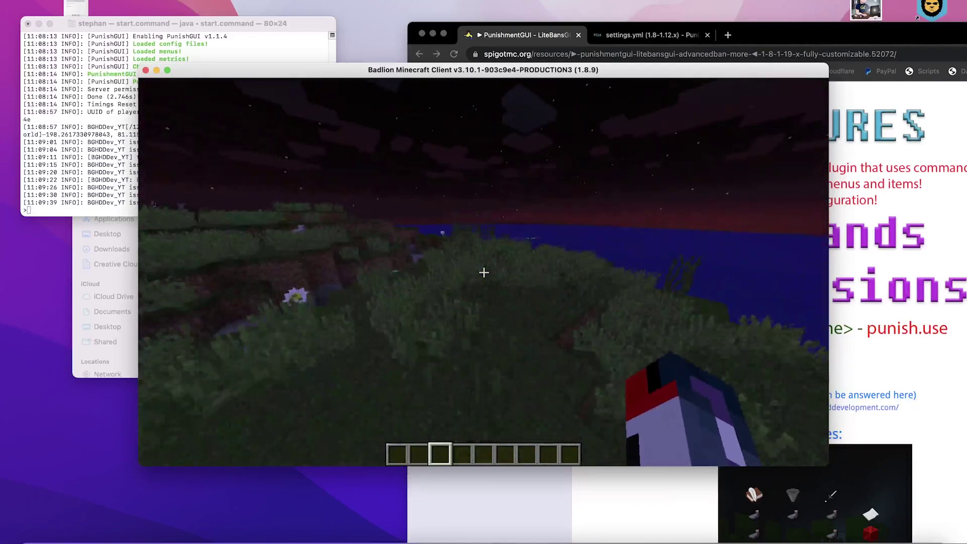
pyautogui.press('w')
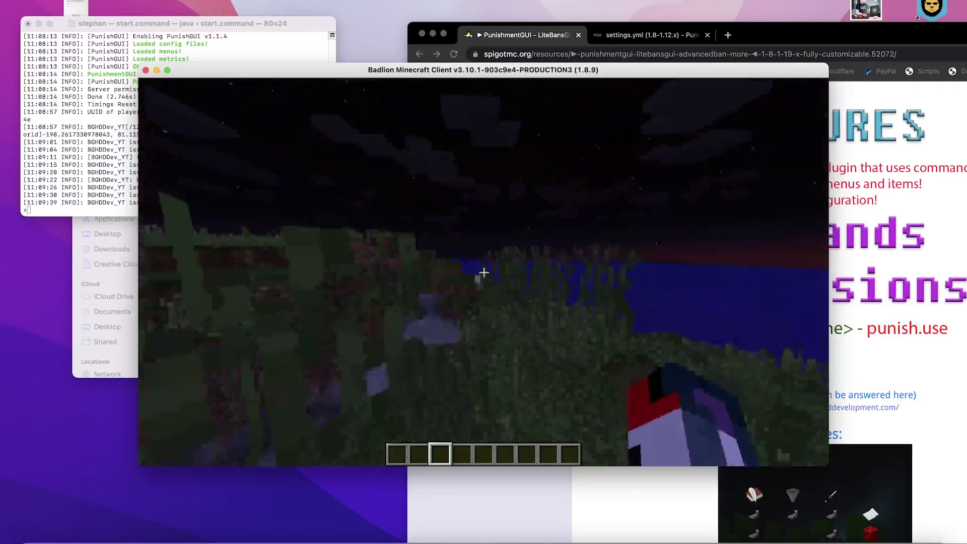
pyautogui.press('w')
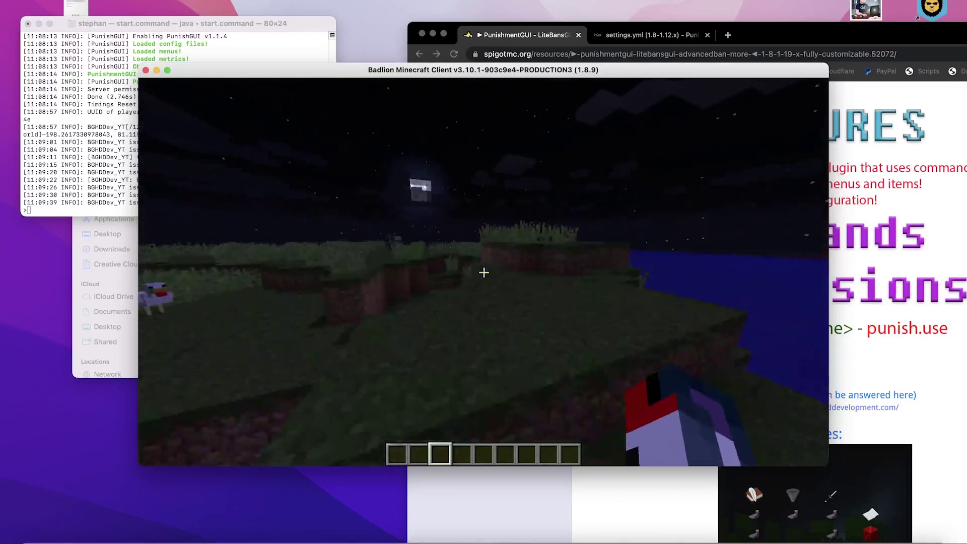
pyautogui.press('w')
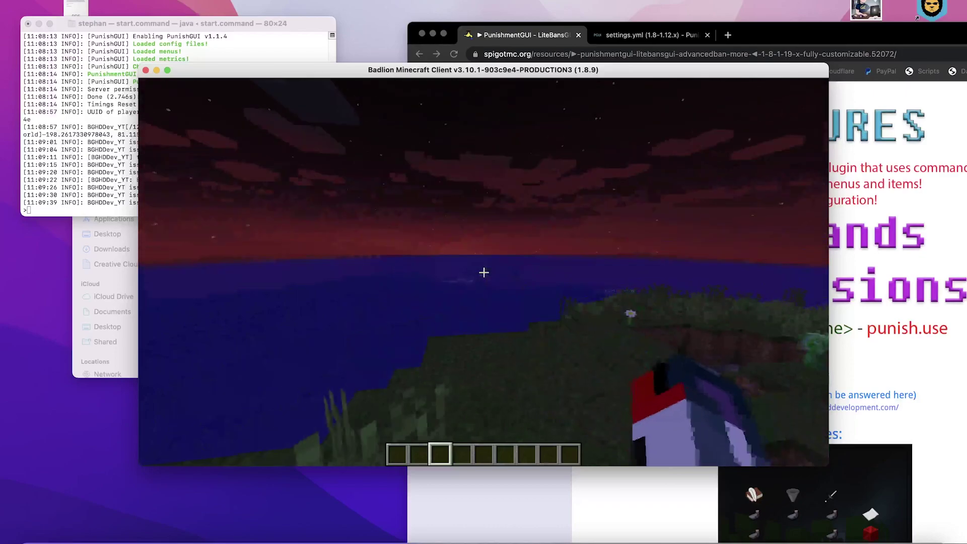